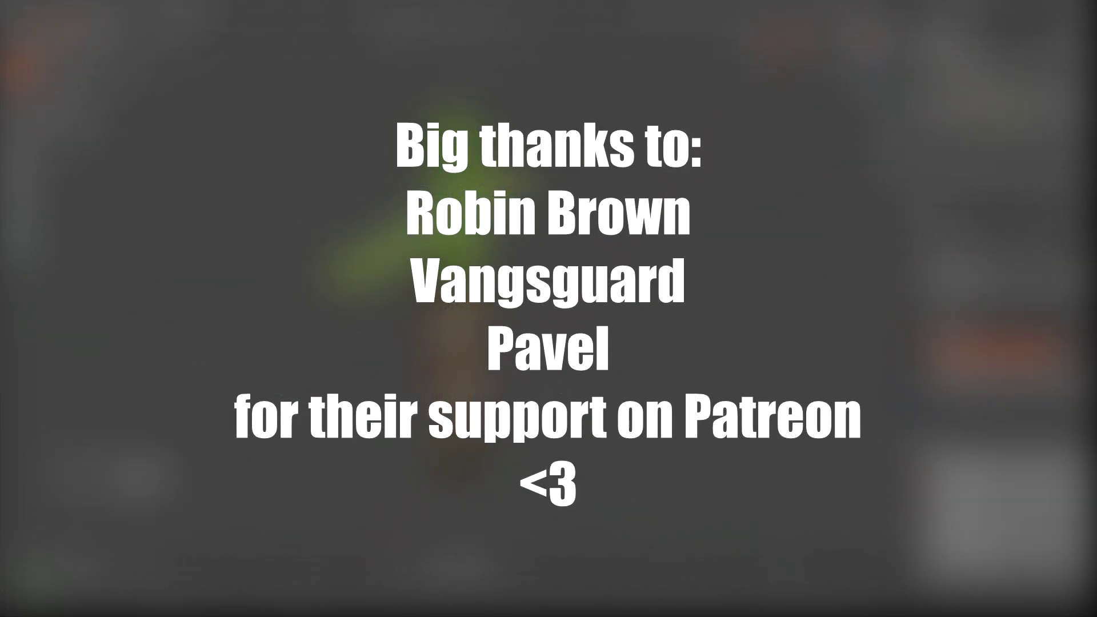
# Rotate the zombie armature and its model by -90° about the X axis.
pyautogui.press('r')
pyautogui.press('x')
pyautogui.press('-')
pyautogui.press('9')
pyautogui.press('0')
pyautogui.press('Return')
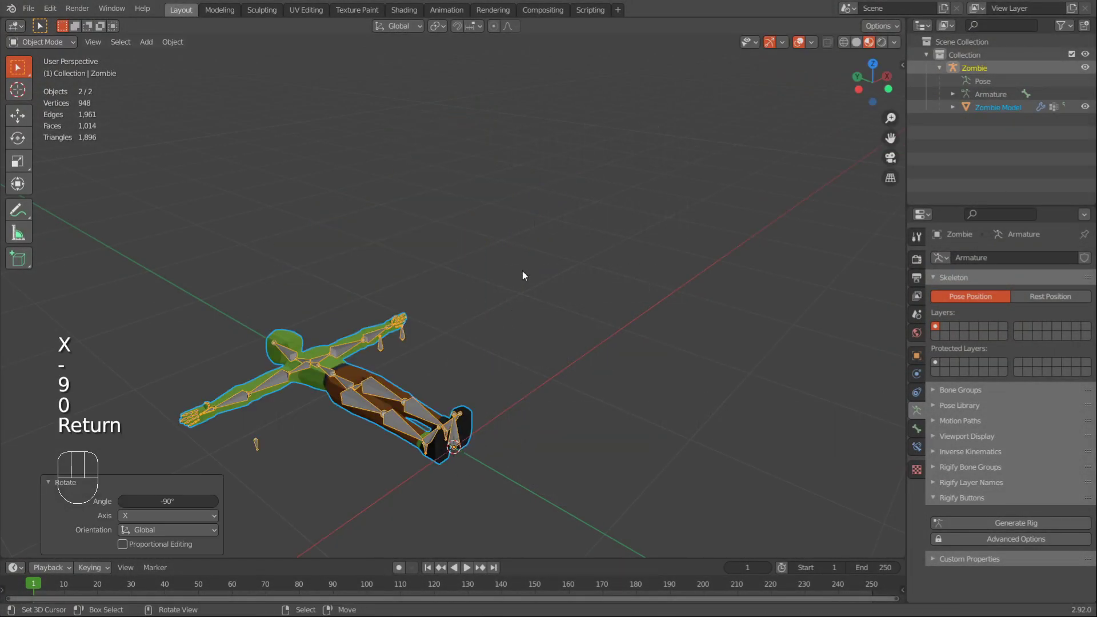
# Apply the location, rotation and scale of the zombie armature and model.
pyautogui.hotkey('ctrl', 'a')
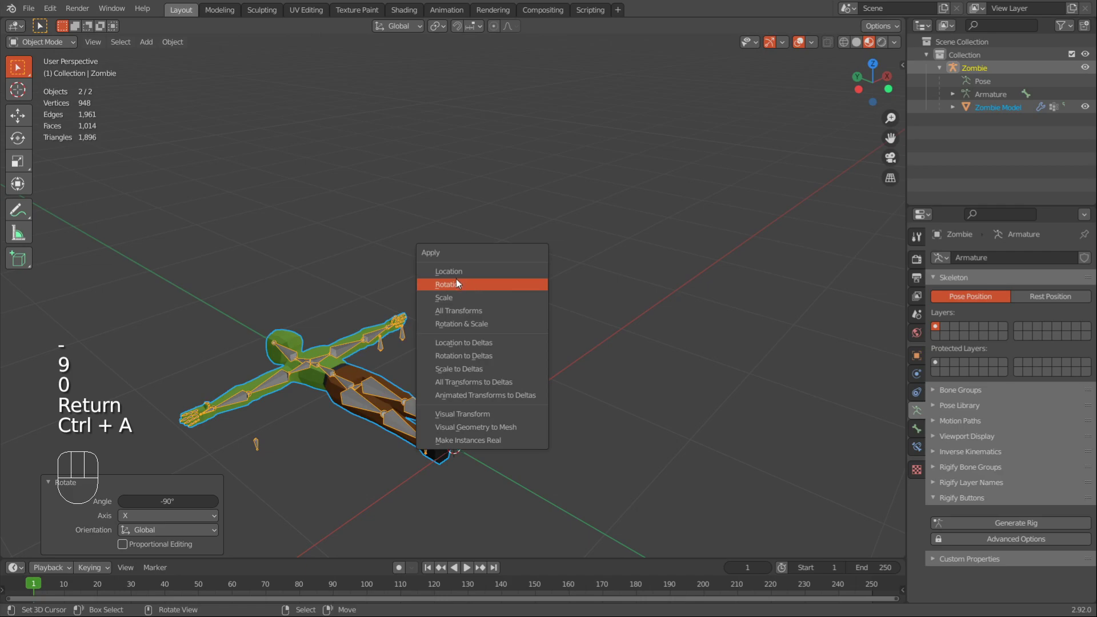
pyautogui.click(469, 271)
pyautogui.hotkey('ctrl', 'a')
pyautogui.click(469, 286)
pyautogui.hotkey('ctrl', 'a')
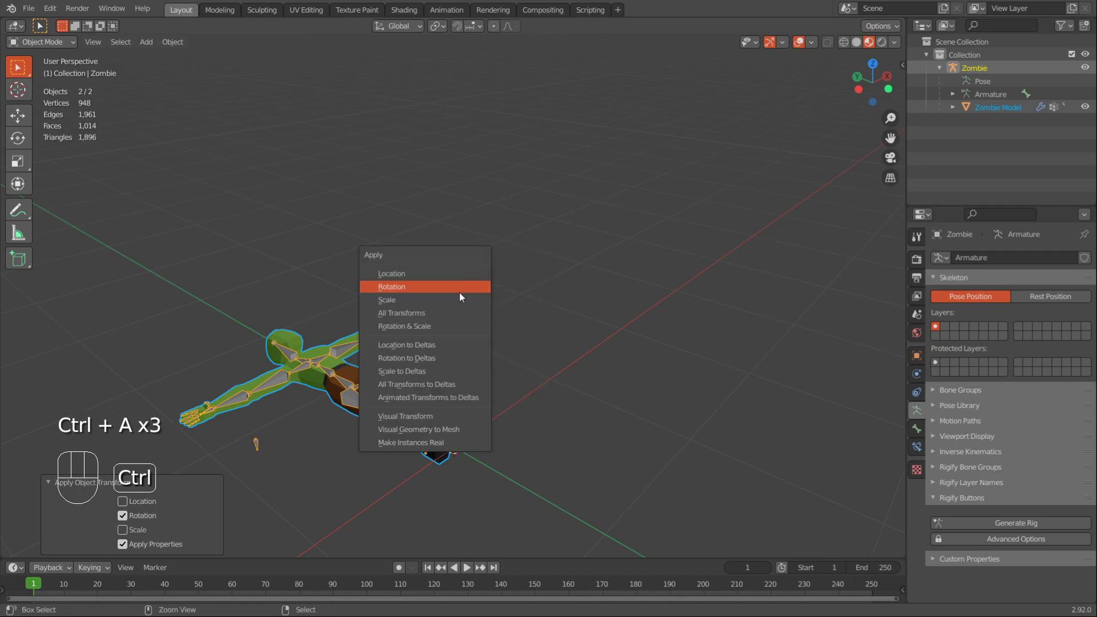
pyautogui.click(458, 296)
# Rotate the armature and model 90° about the global X axis and check their transform values.
pyautogui.press('r')
pyautogui.press('x')
pyautogui.press('9')
pyautogui.press('0')
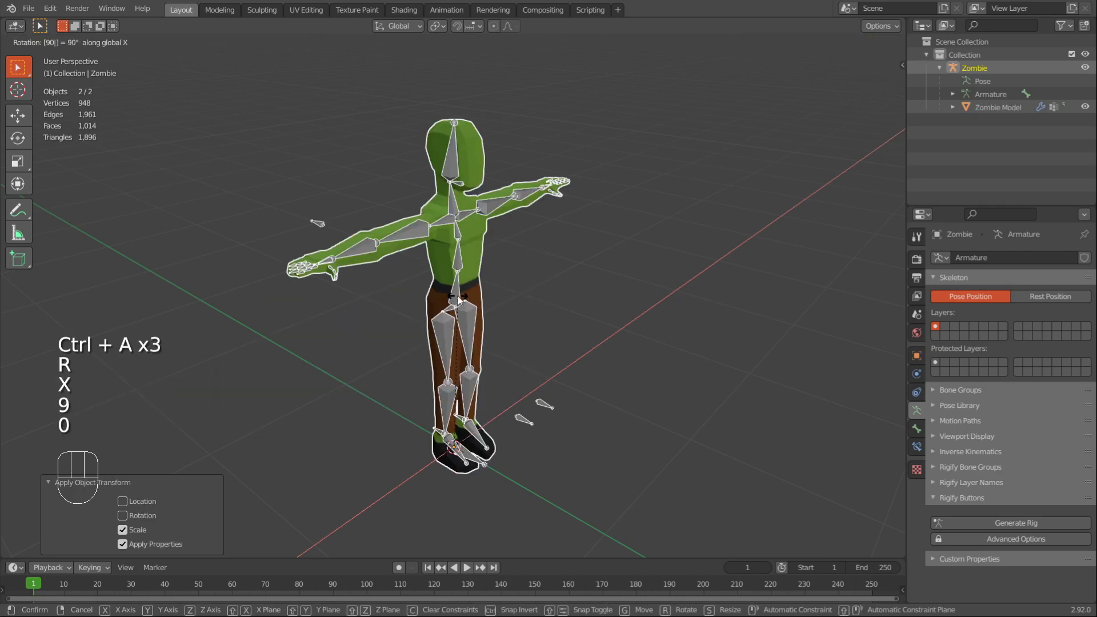
pyautogui.press('Return')
pyautogui.press('n')
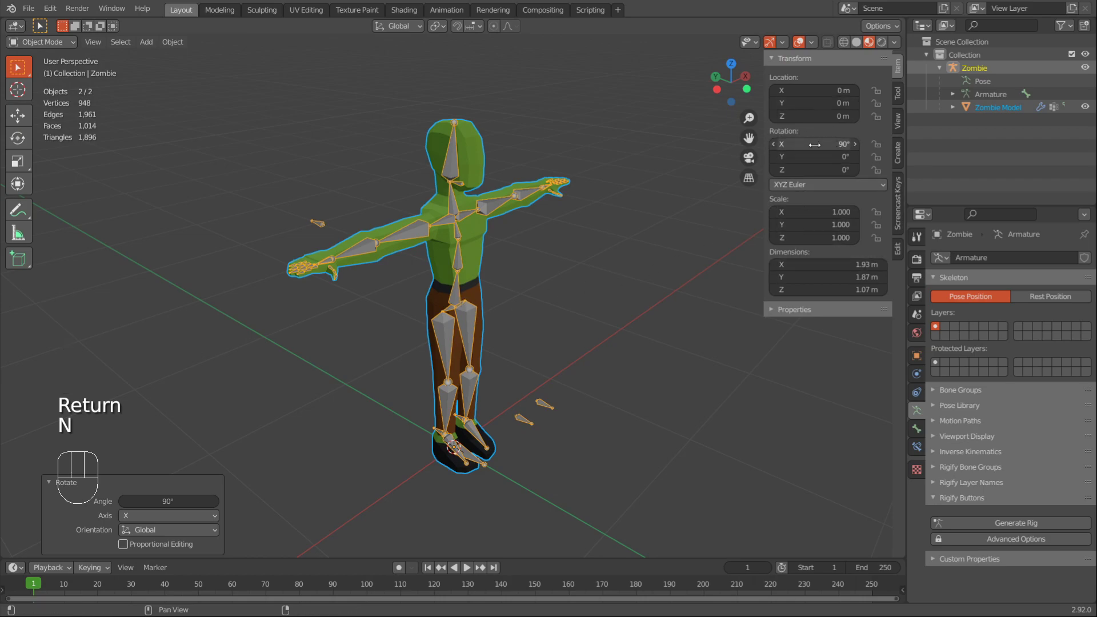
pyautogui.moveTo(571, 171); pyautogui.dragTo(366, 172, button='middle')
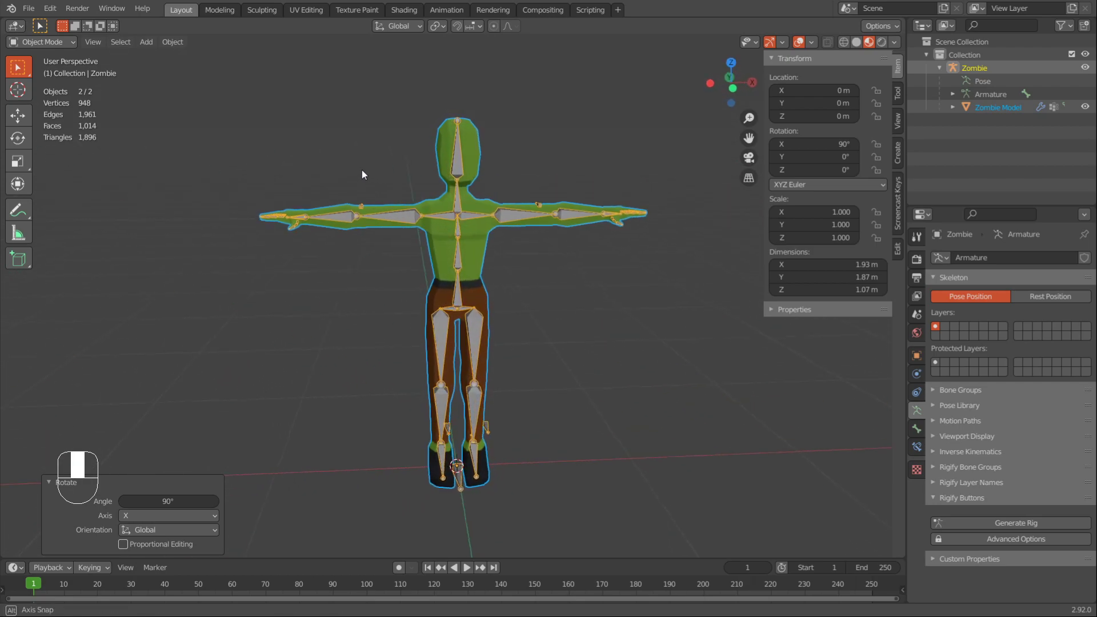
pyautogui.press('n')
pyautogui.moveTo(438, 180); pyautogui.dragTo(572, 132, button='middle')
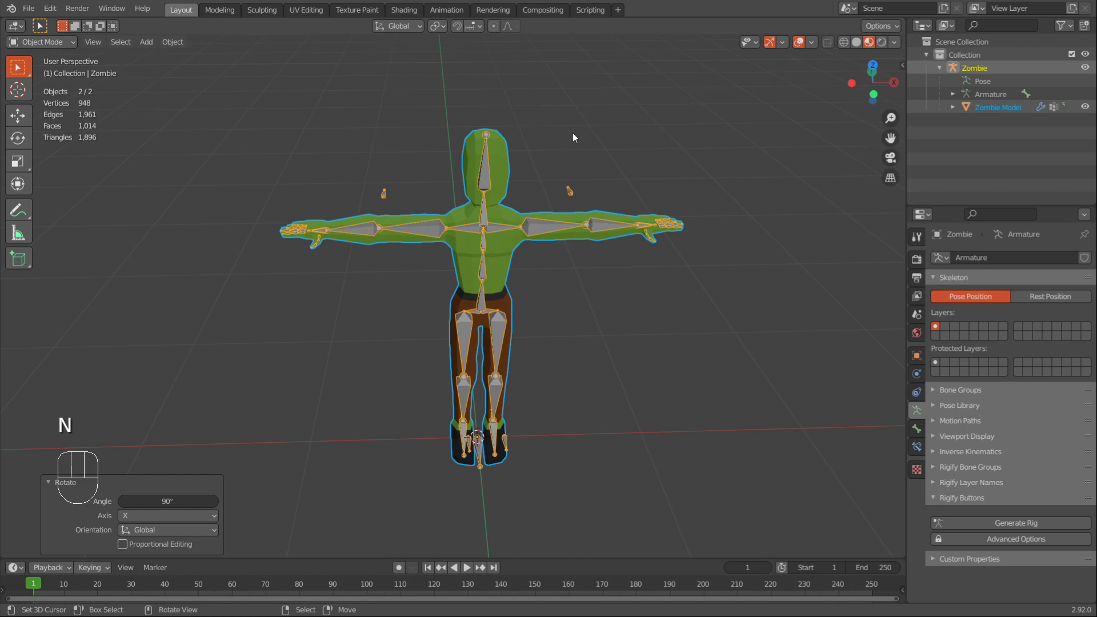
pyautogui.moveTo(411, 170); pyautogui.dragTo(446, 150, button='middle')
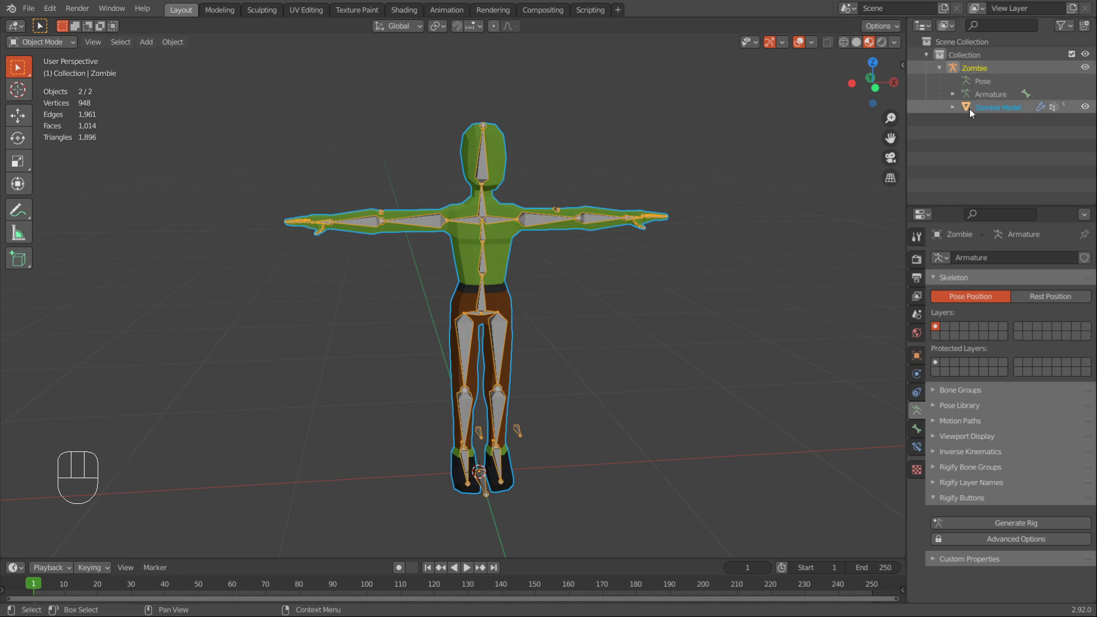
# Start an FBX export and create a folder named Zombie inside the FBX folder as the destination.
pyautogui.moveTo(829, 143); pyautogui.dragTo(113, 34, button='middle')
pyautogui.click(28, 9)
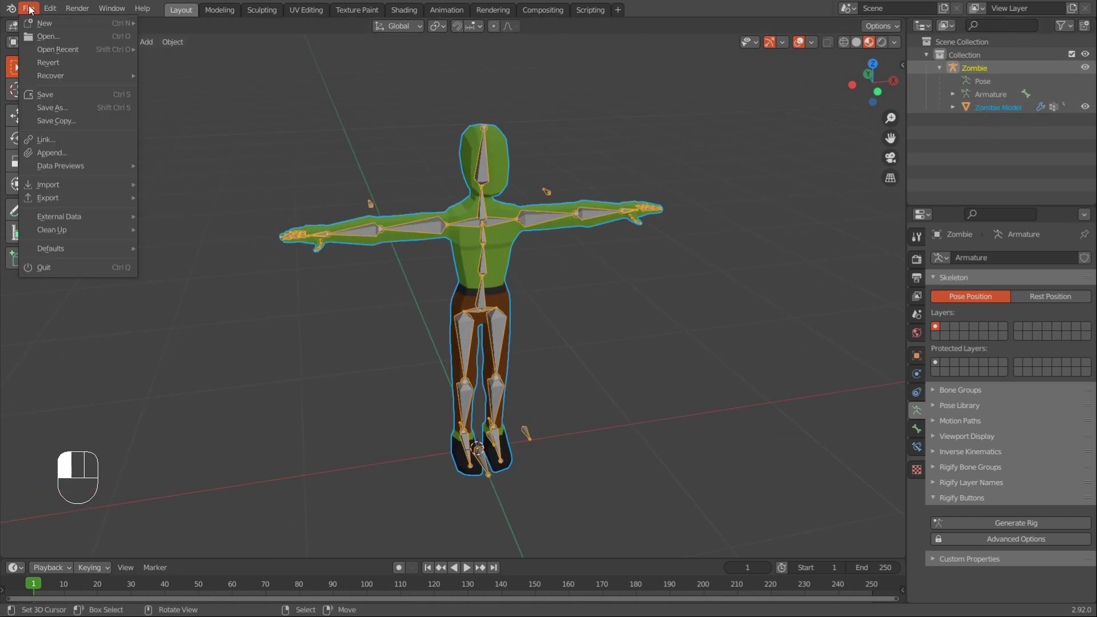
pyautogui.moveTo(84, 197)
pyautogui.click(212, 264)
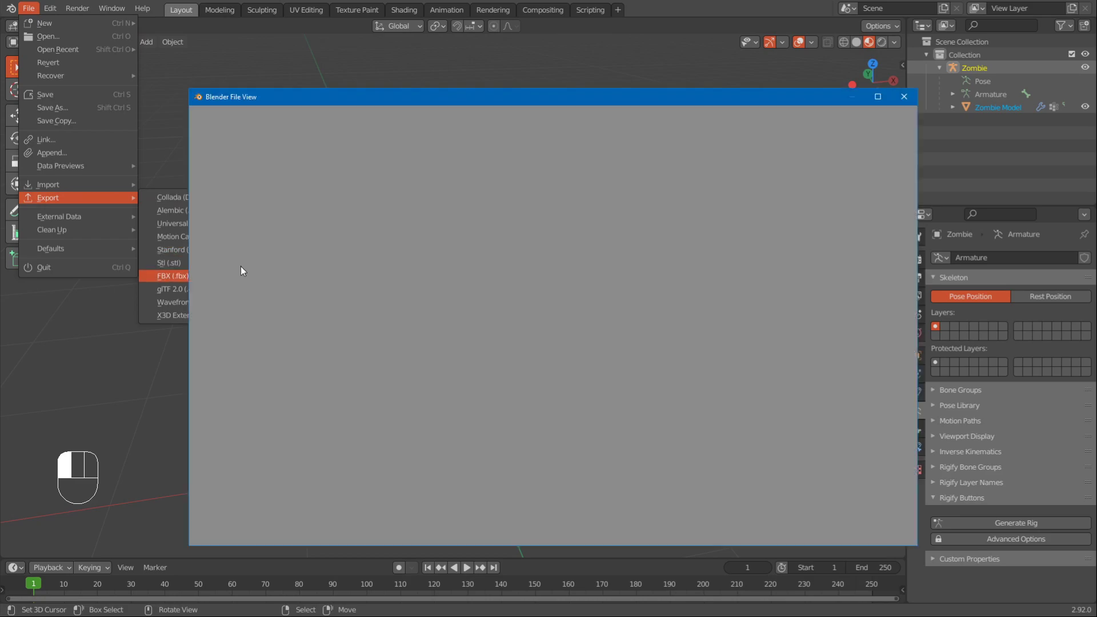
pyautogui.doubleClick(506, 187)
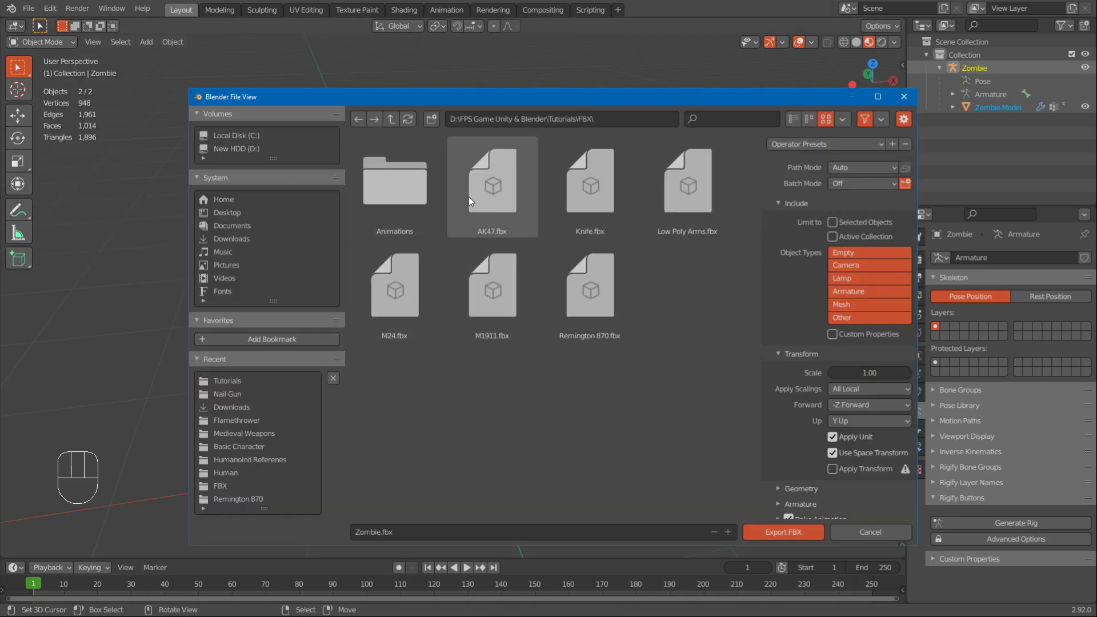
pyautogui.click(432, 120)
pyautogui.write('Zomb')
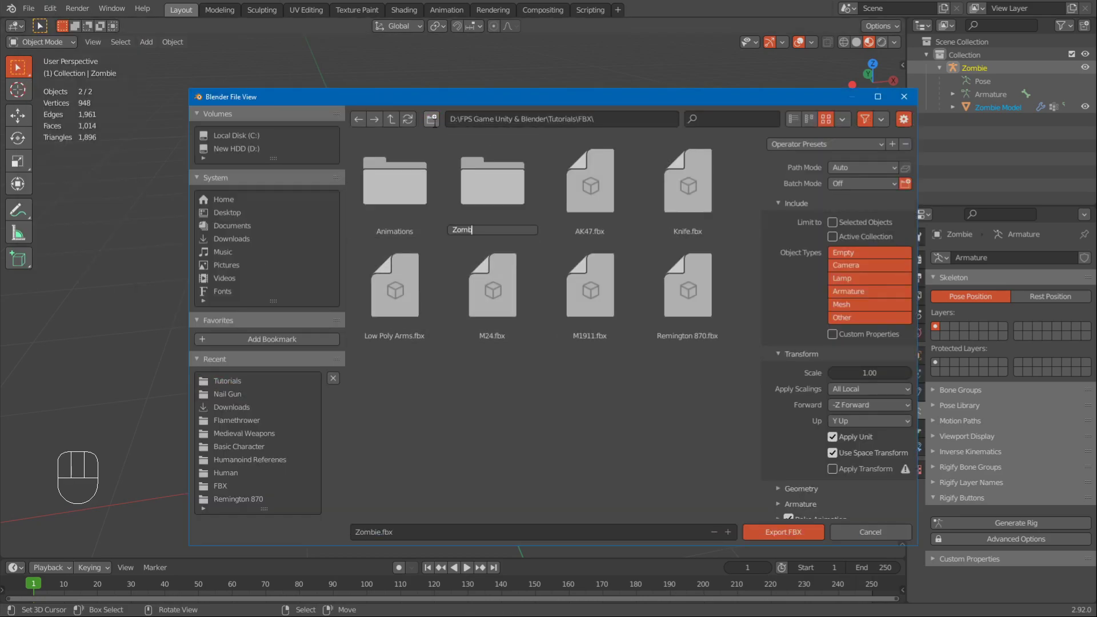
pyautogui.write('ie')
pyautogui.press('Return')
pyautogui.doubleClick(508, 178)
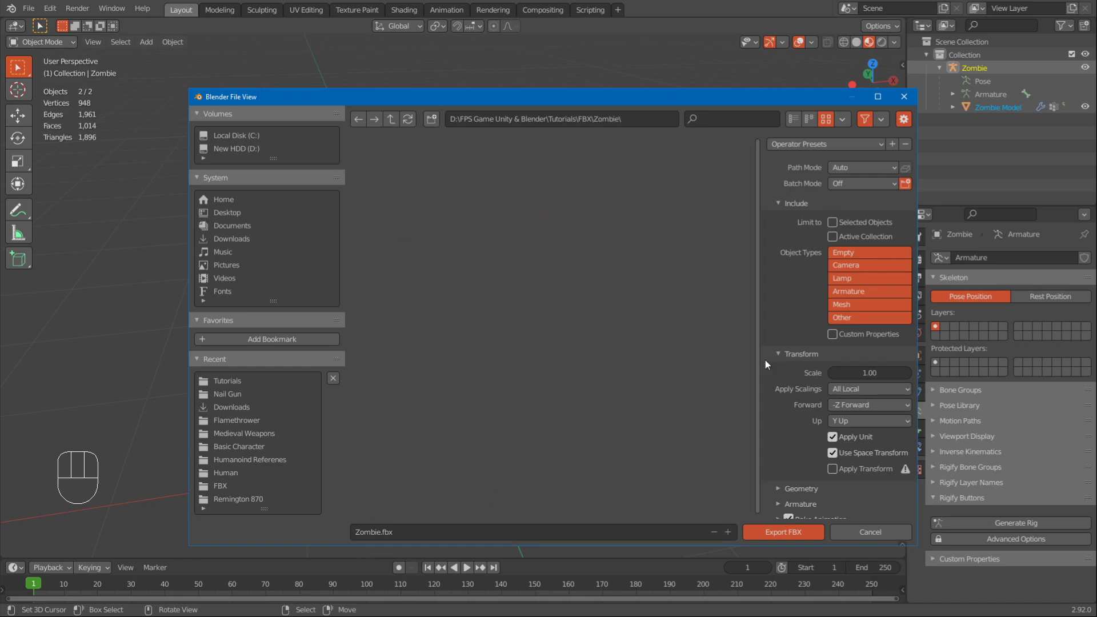
# Limit the FBX export to selected objects and to the Armature and Mesh object types.
pyautogui.click(832, 222)
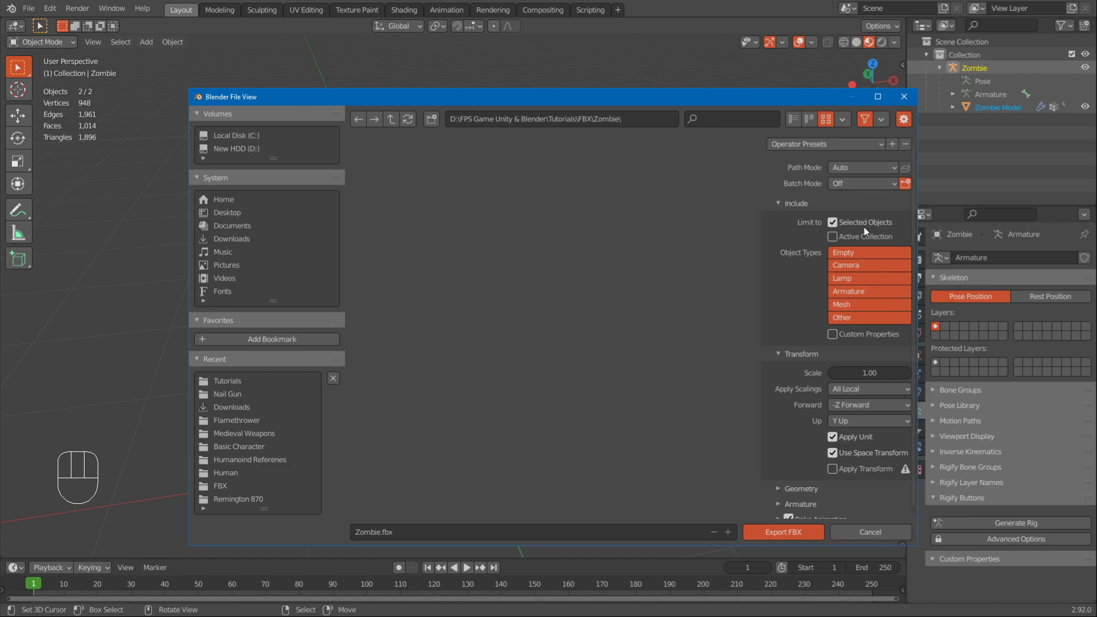
pyautogui.click(853, 293)
pyautogui.keyDown('shift'); pyautogui.click(857, 304); pyautogui.keyUp('shift')
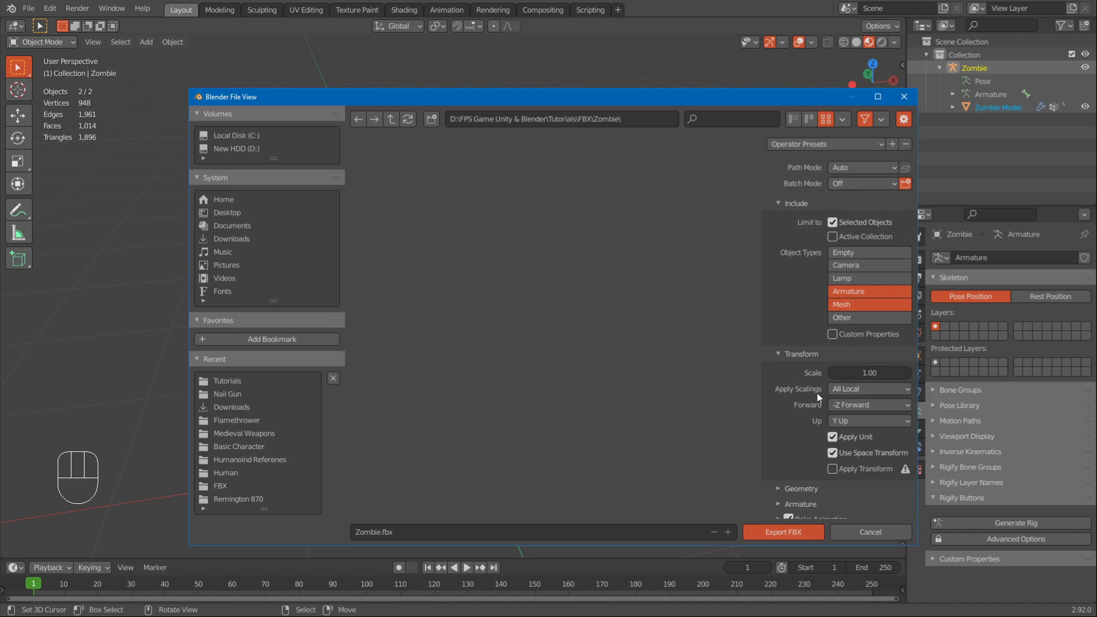
# Change the Apply Scalings option and export the character as Zombie.fbx.
pyautogui.click(851, 390)
pyautogui.click(854, 419)
pyautogui.click(790, 533)
pyautogui.moveTo(471, 307); pyautogui.dragTo(542, 300, button='middle')
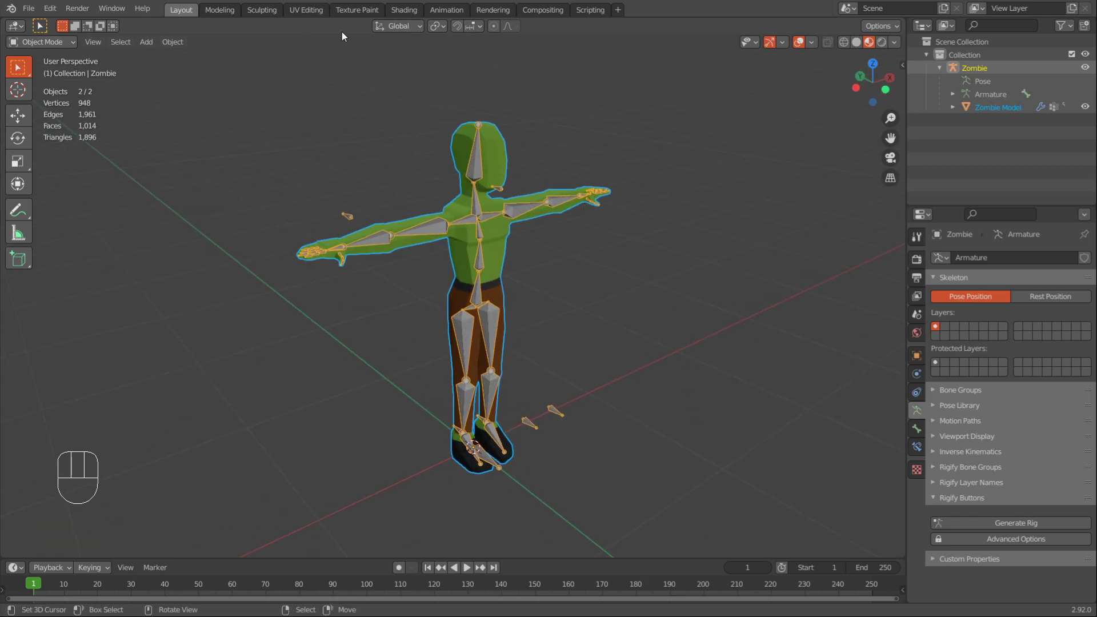
# Switch to the Animation workspace and show the zombie in Material Preview shading in the smaller viewport.
pyautogui.click(447, 10)
pyautogui.scroll(6, 167, 208)
pyautogui.press('z')
pyautogui.click(184, 344)
pyautogui.moveTo(184, 343)
pyautogui.mouseDown(button='middle')
pyautogui.moveTo(230, 314)
pyautogui.moveTo(235, 246)
pyautogui.moveTo(195, 257)
pyautogui.mouseUp(button='middle')
pyautogui.scroll(7, 573, 242)
pyautogui.rightClick(608, 201)
pyautogui.keyDown('shift'); pyautogui.moveTo(607, 194); pyautogui.dragTo(608, 298, button='middle'); pyautogui.keyUp('shift')
pyautogui.moveTo(608, 297); pyautogui.dragTo(673, 260, button='middle')
# Put the zombie armature into Pose Mode.
pyautogui.hotkey('ctrl', 'Tab')
pyautogui.click(678, 215)
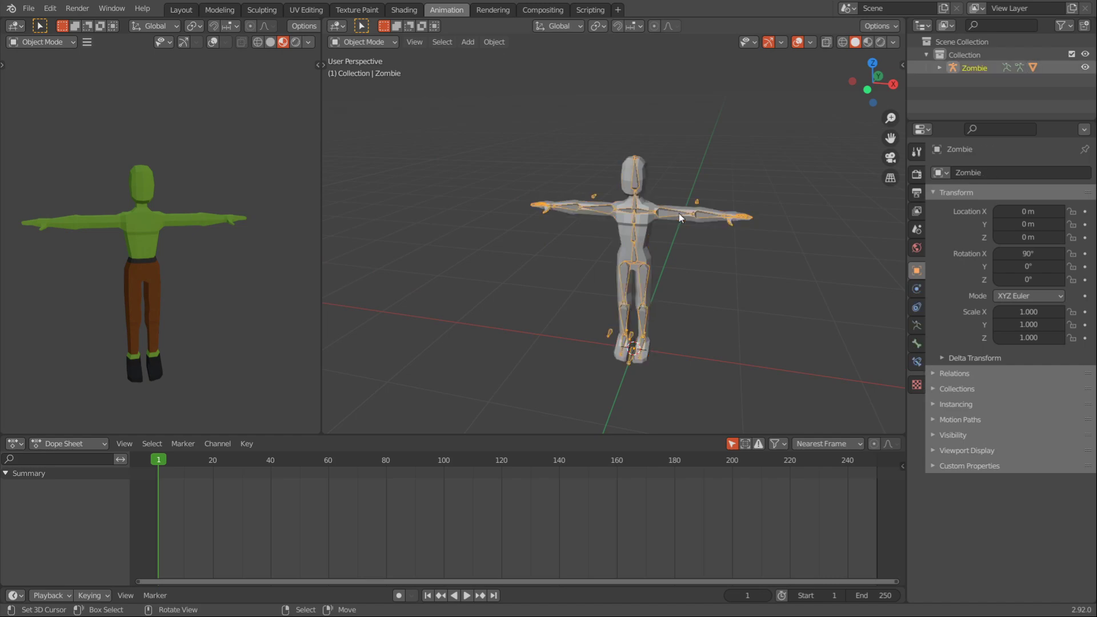
pyautogui.hotkey('ctrl', 'Tab')
pyautogui.moveTo(688, 269); pyautogui.dragTo(663, 272, button='middle')
pyautogui.scroll(1, 667, 264)
# Enlarge the Dope Sheet area and set the animation's end frame to 24.
pyautogui.moveTo(519, 435); pyautogui.dragTo(486, 402)
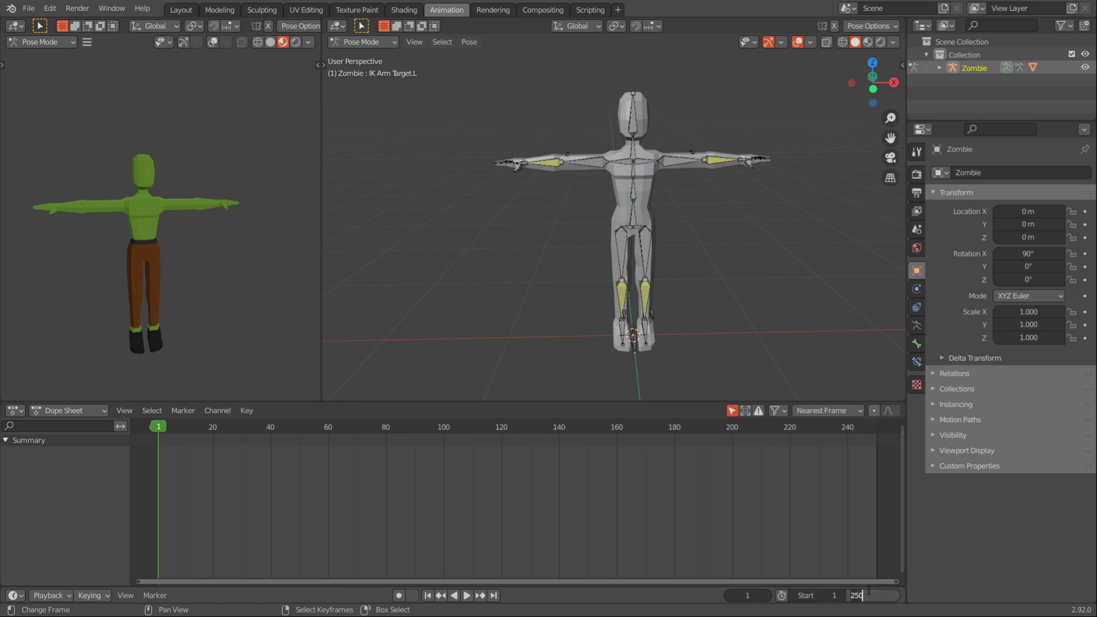
pyautogui.write('24')
pyautogui.press('Return')
pyautogui.keyDown('ctrl'); pyautogui.scroll(10, 497, 501); pyautogui.keyUp('ctrl')
pyautogui.scroll(3, 525, 490)
pyautogui.moveTo(432, 473); pyautogui.dragTo(545, 485, button='middle')
pyautogui.scroll(8, 578, 491)
pyautogui.scroll(8, 499, 484)
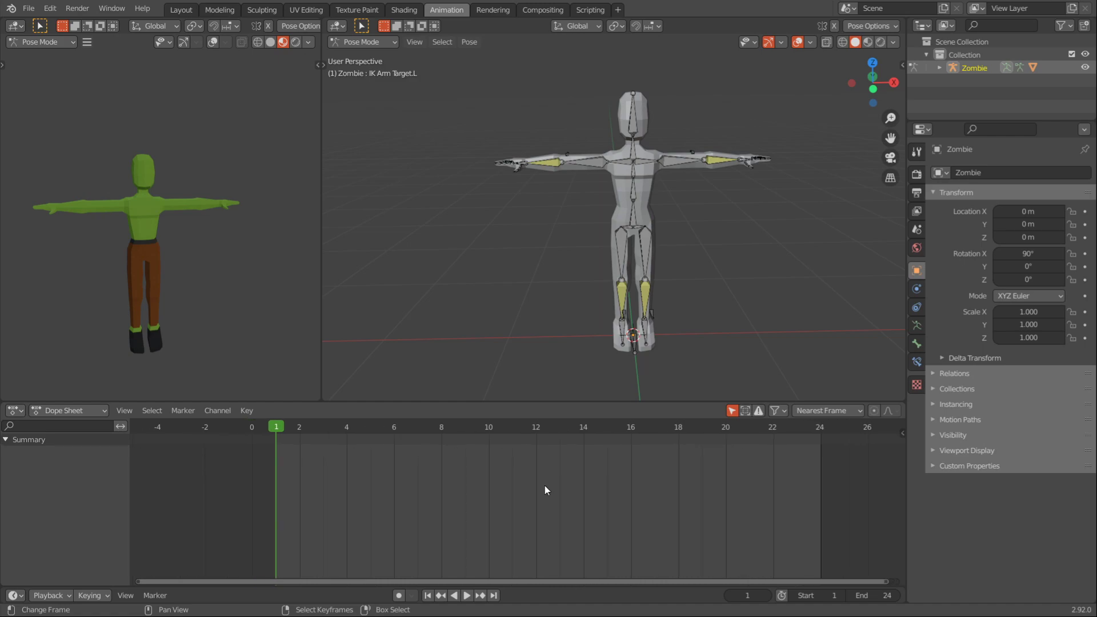
pyautogui.scroll(1, 537, 491)
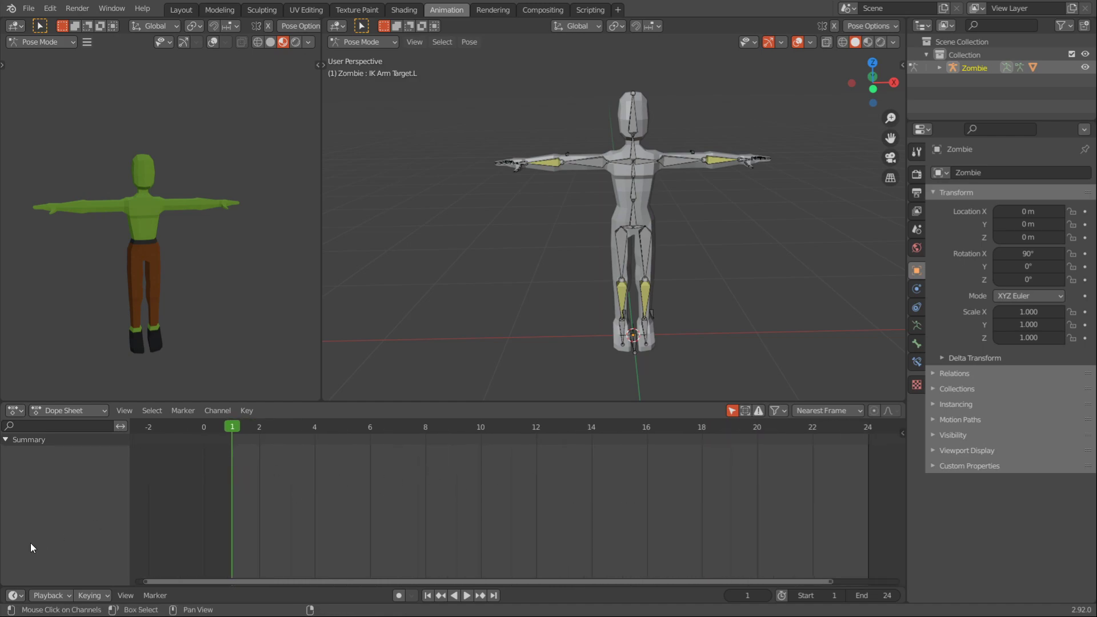
# Set the active keying set to Location, Rotation & Scale and change the Dope Sheet to the Action Editor.
pyautogui.click(89, 595)
pyautogui.click(86, 541)
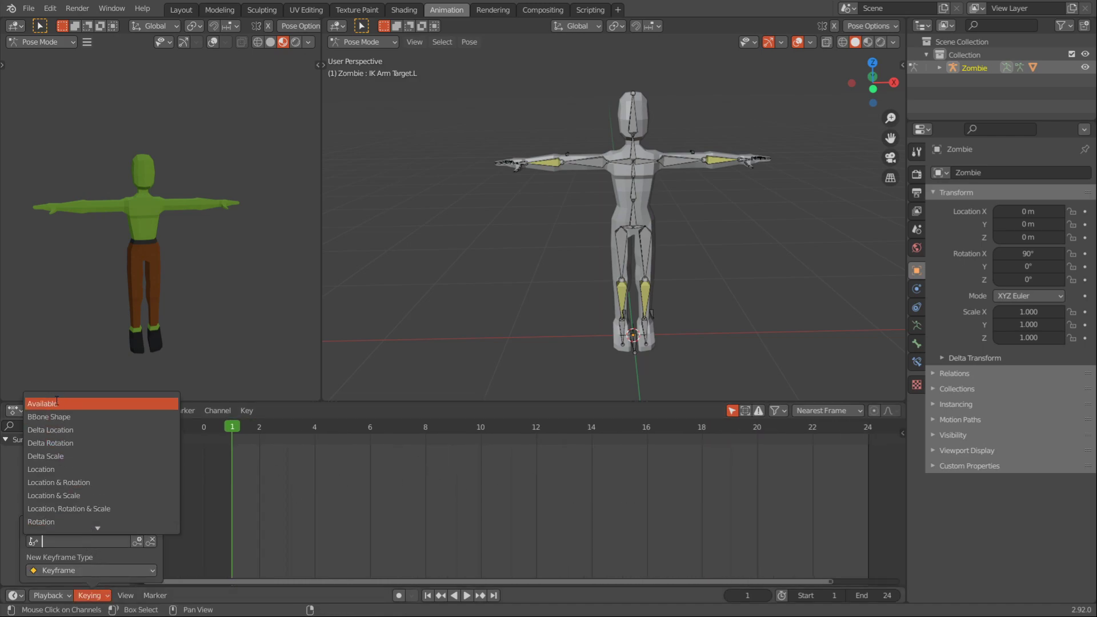
pyautogui.click(95, 508)
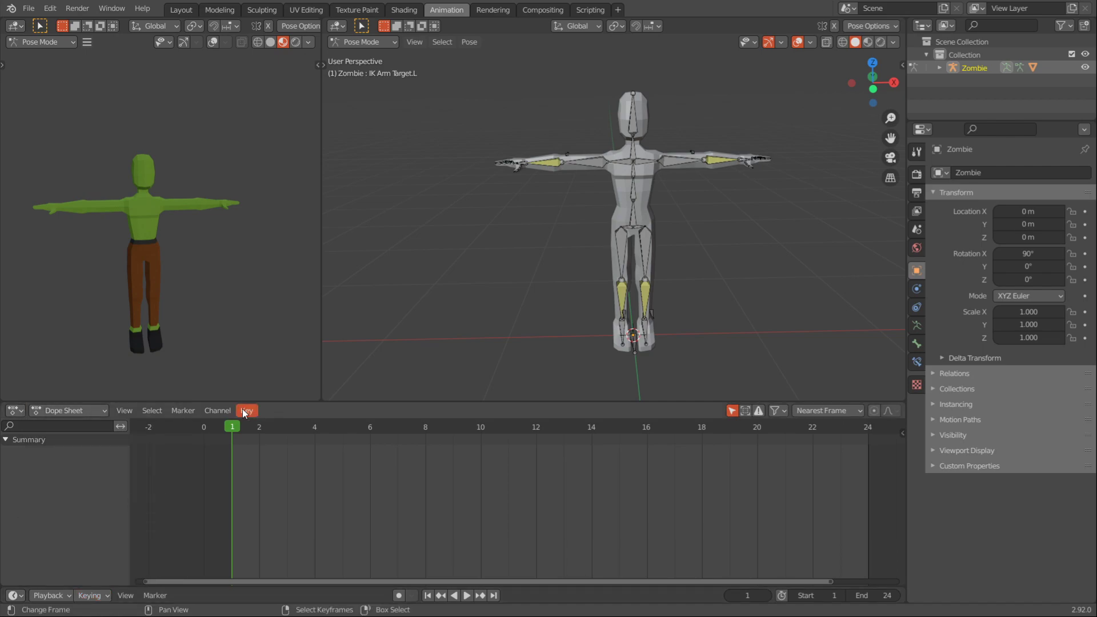
pyautogui.click(69, 412)
pyautogui.click(67, 440)
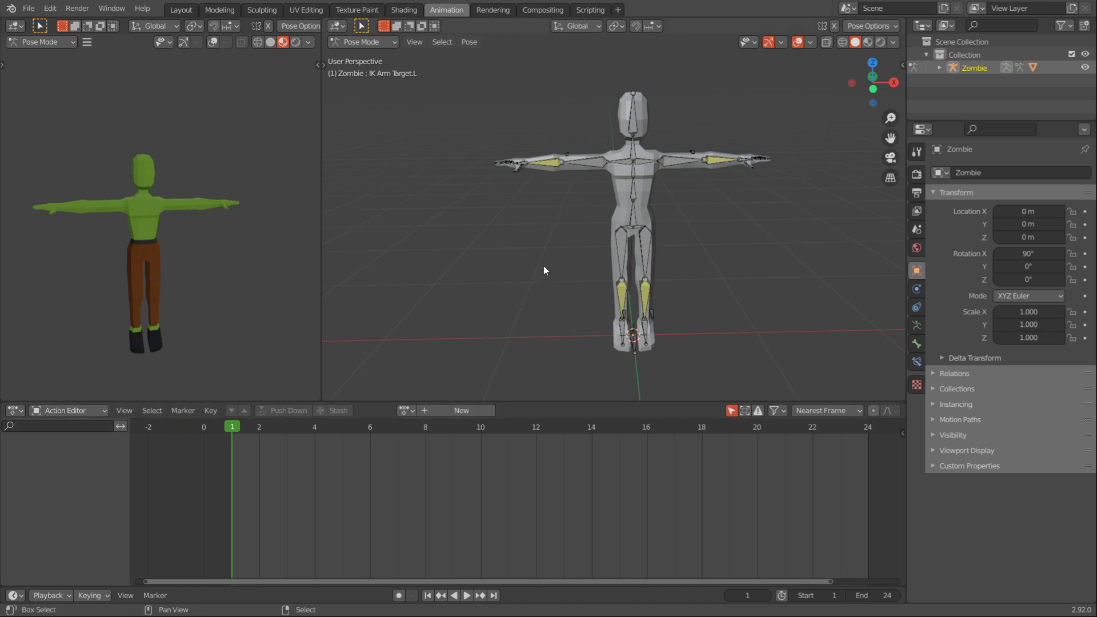
# Save the project under the new name Zombie Anim.blend in the Tutorials folder.
pyautogui.keyDown('shift'); pyautogui.moveTo(544, 266); pyautogui.dragTo(534, 279, button='middle'); pyautogui.keyUp('shift')
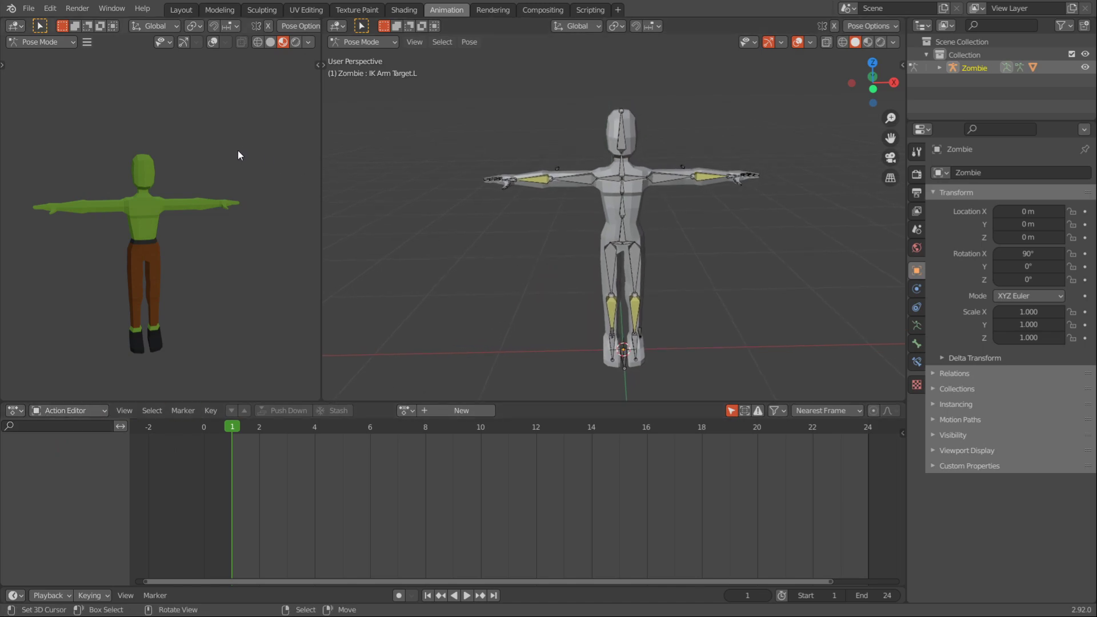
pyautogui.click(30, 9)
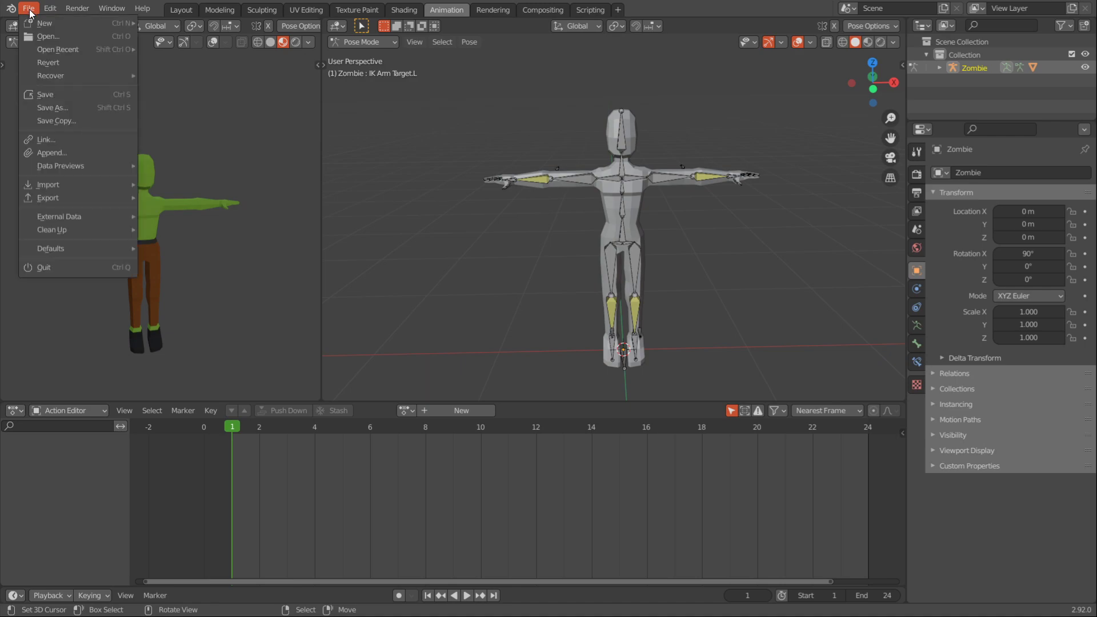
pyautogui.click(68, 120)
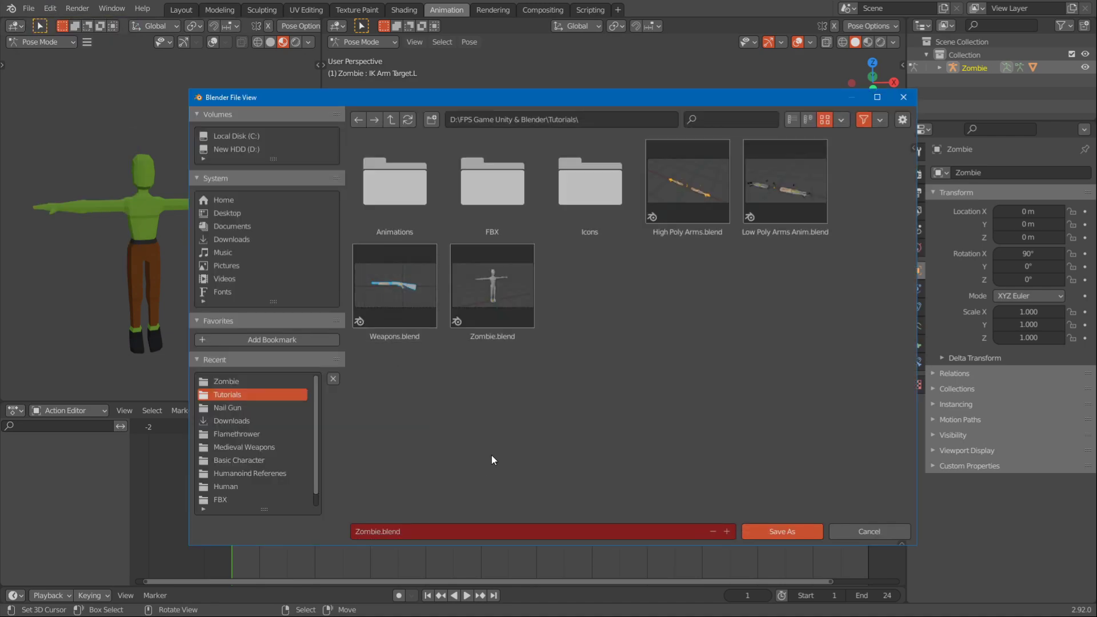
pyautogui.click(401, 531)
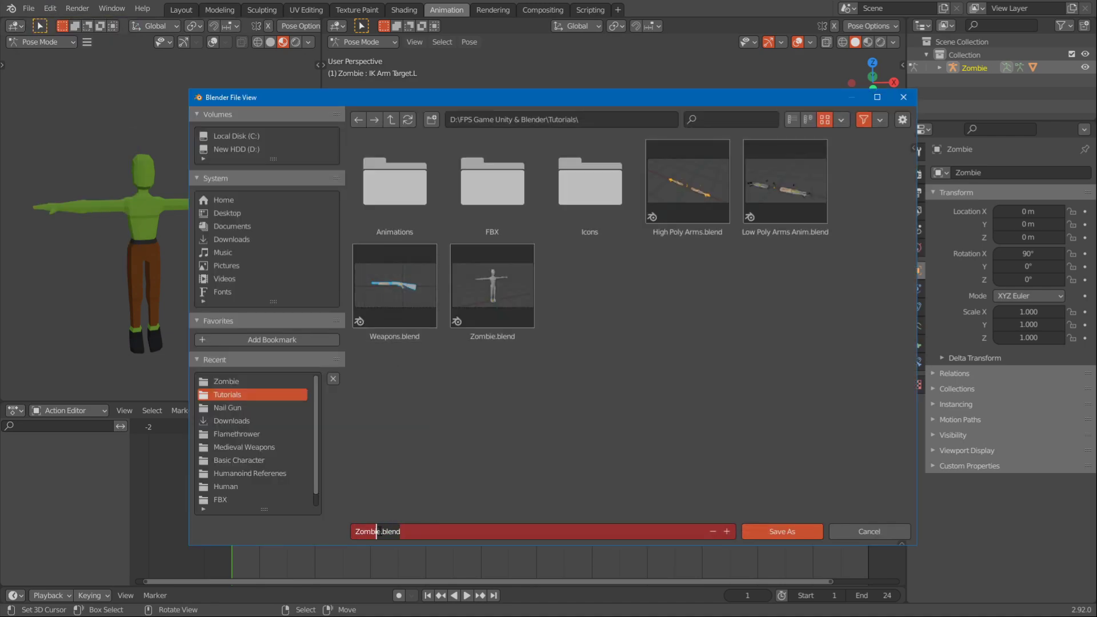
pyautogui.write('Anim')
pyautogui.press('Return')
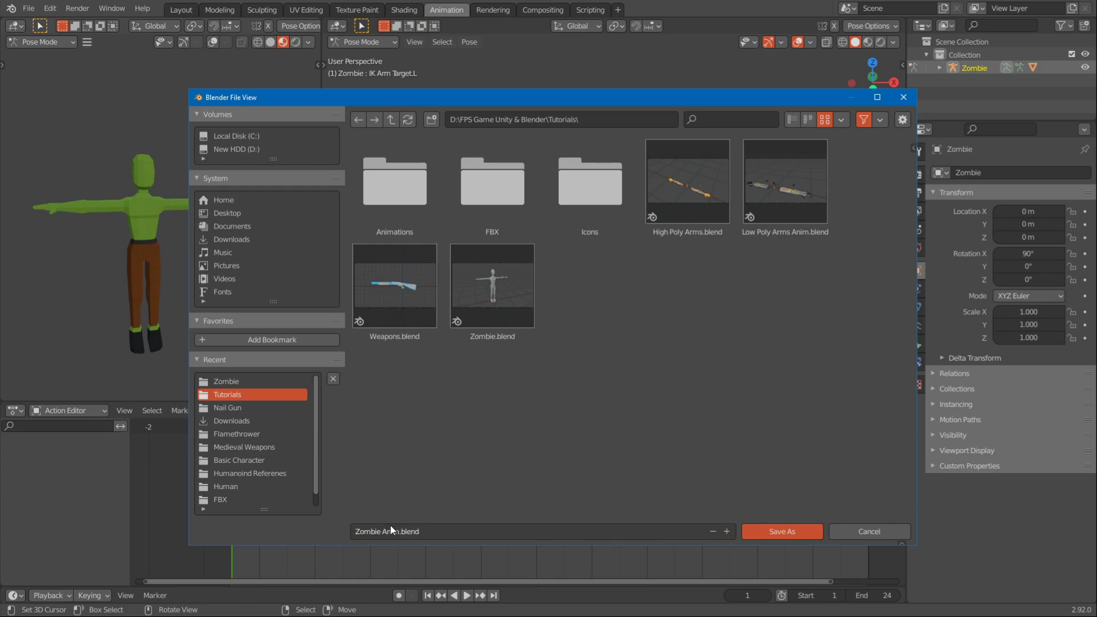
pyautogui.click(784, 531)
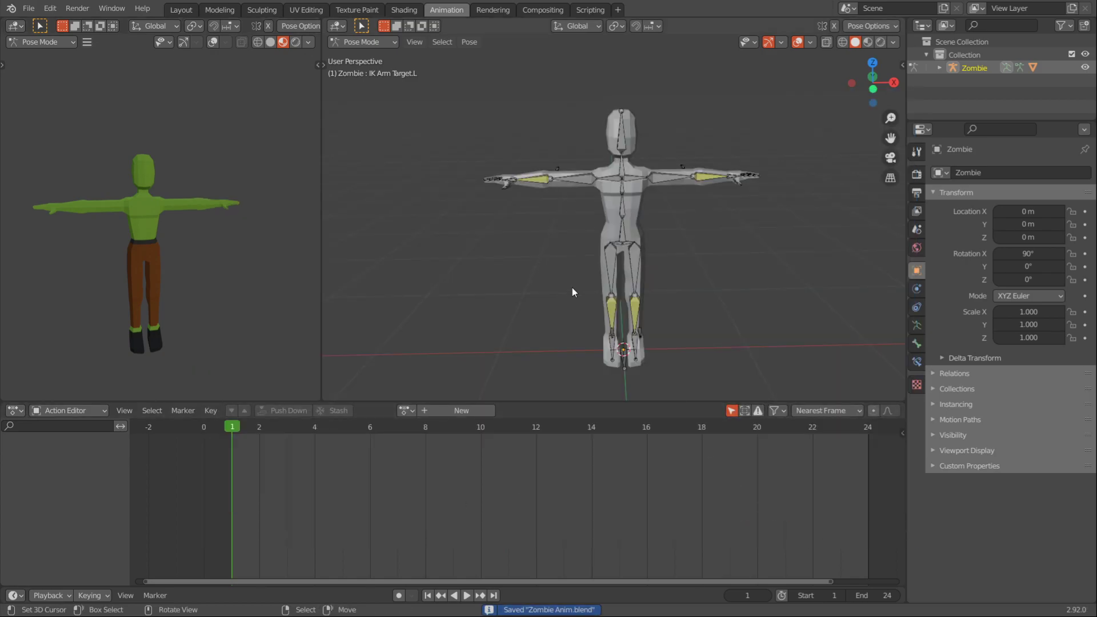
# Save the project again as a separate file named Zombie Idle.blend in the Tutorials folder.
pyautogui.scroll(1, 605, 288)
pyautogui.click(28, 8)
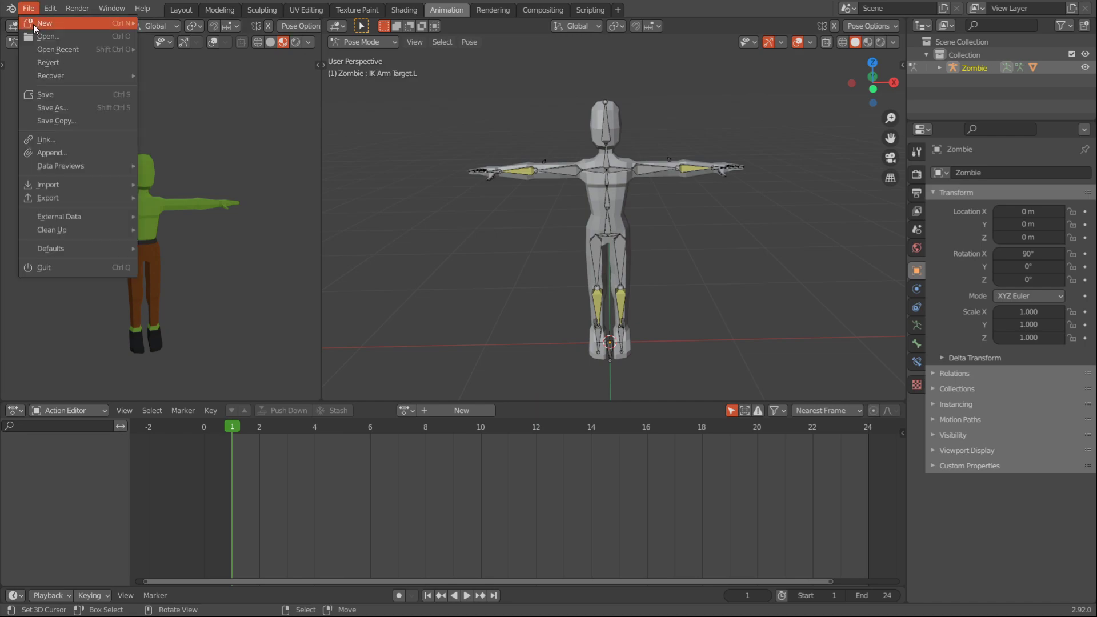
pyautogui.click(71, 108)
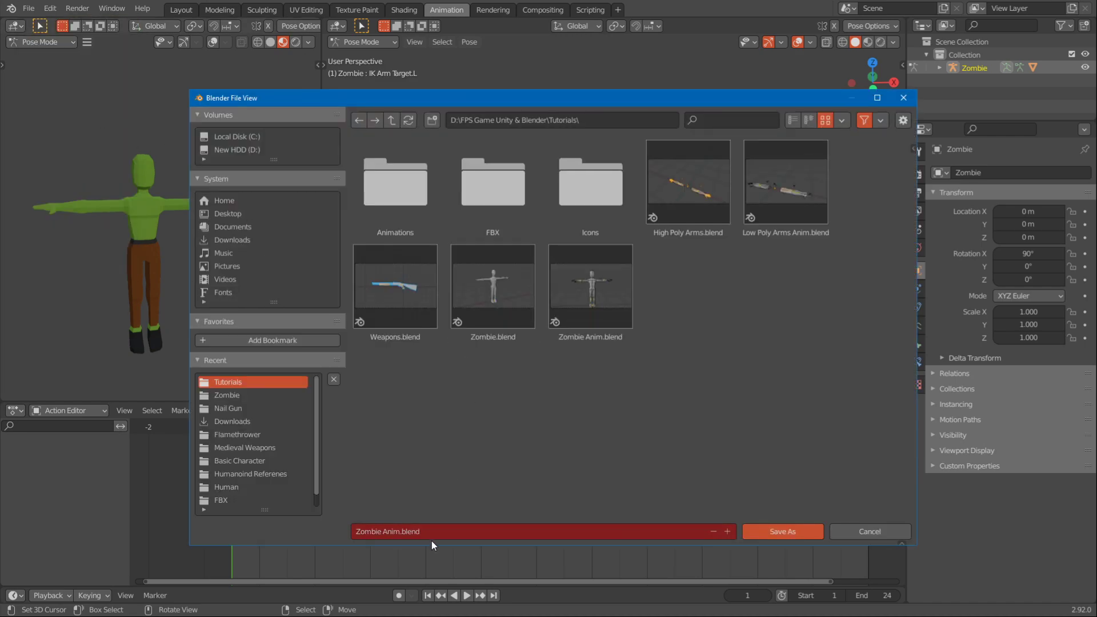
pyautogui.click(393, 531)
pyautogui.write('Zombie Id')
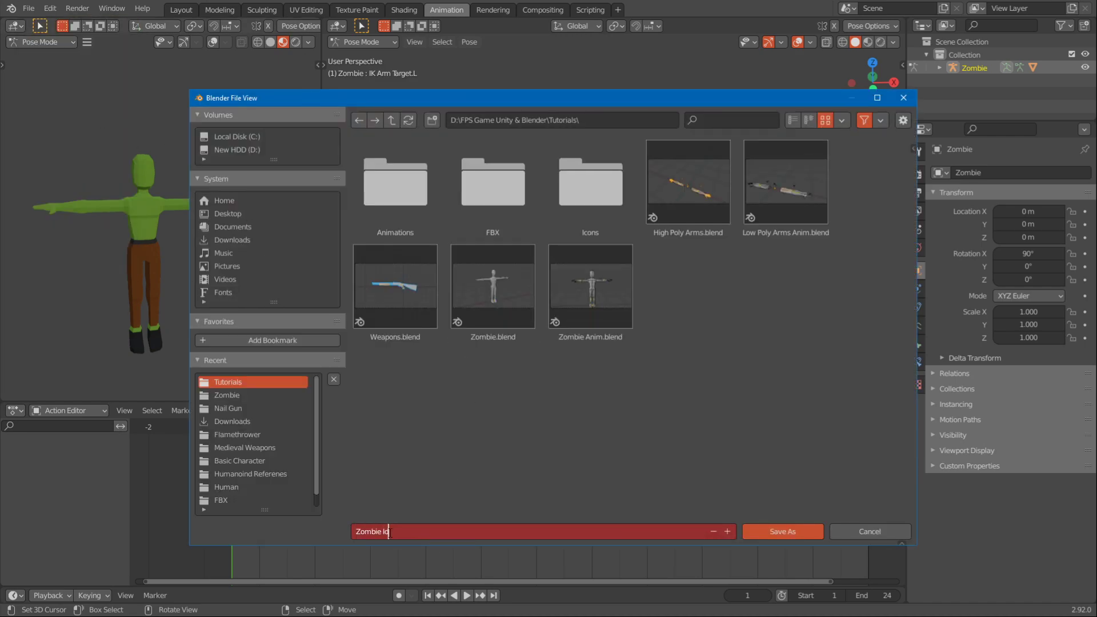
pyautogui.write('le')
pyautogui.press('Return')
pyautogui.click(781, 532)
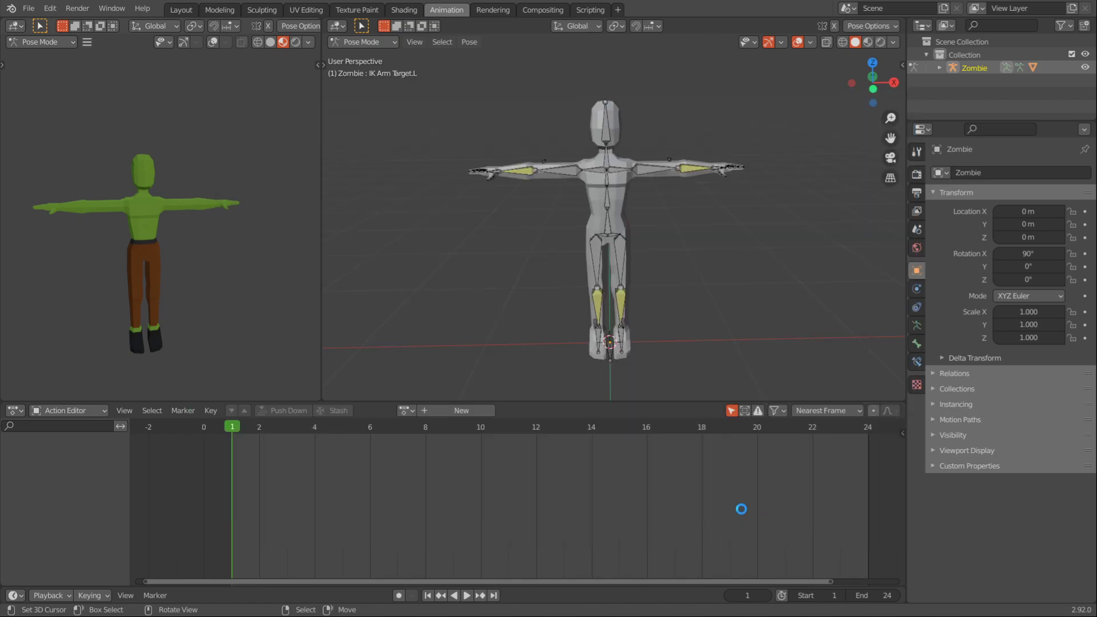
# Create a new action for the armature and name it Idle.
pyautogui.click(451, 415)
pyautogui.click(463, 410)
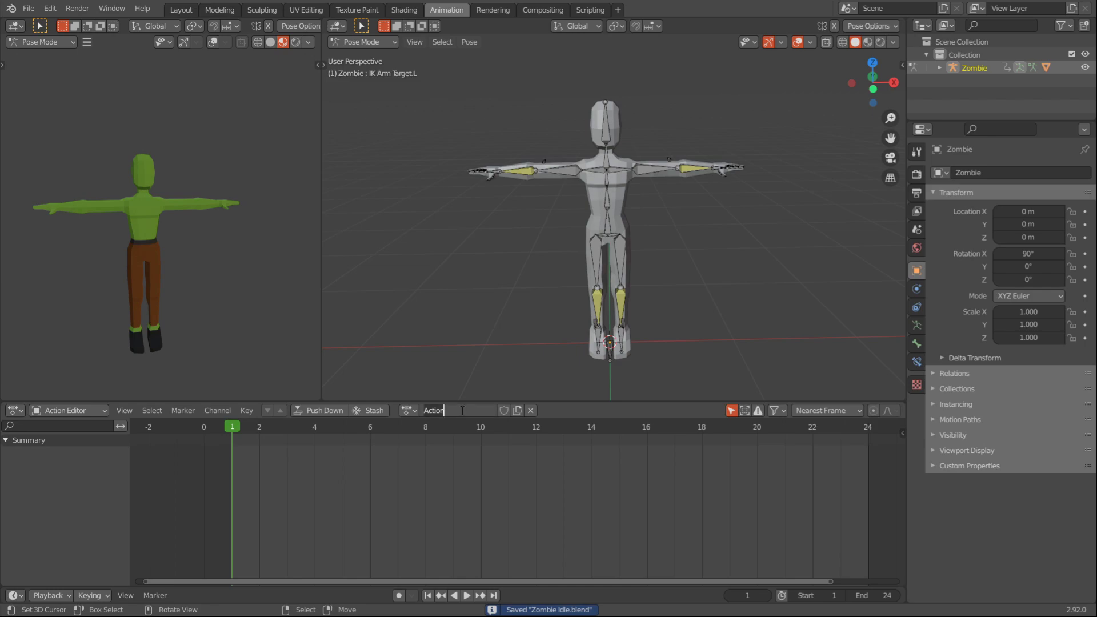
pyautogui.moveTo(603, 247)
pyautogui.mouseDown(button='middle')
pyautogui.moveTo(626, 248)
pyautogui.moveTo(599, 250)
pyautogui.mouseUp(button='middle')
# Move the left arm's IK target down beside the hip so the left arm hangs at the body's side.
pyautogui.click(688, 173)
pyautogui.moveTo(687, 173); pyautogui.dragTo(733, 214, button='middle')
pyautogui.scroll(5, 696, 218)
pyautogui.click(786, 222)
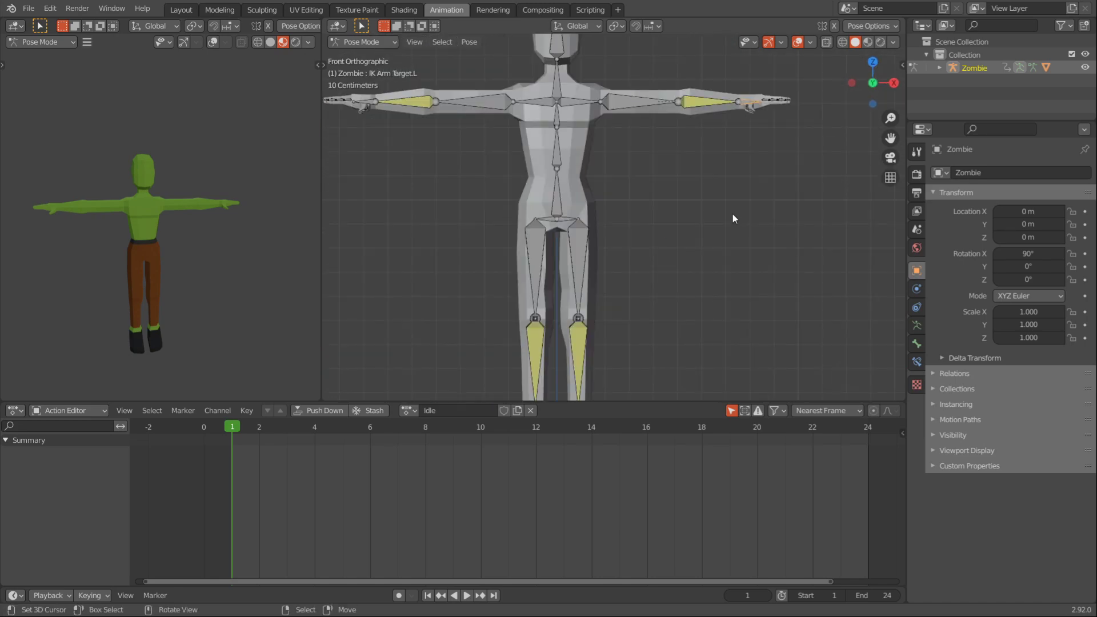
pyautogui.press('g')
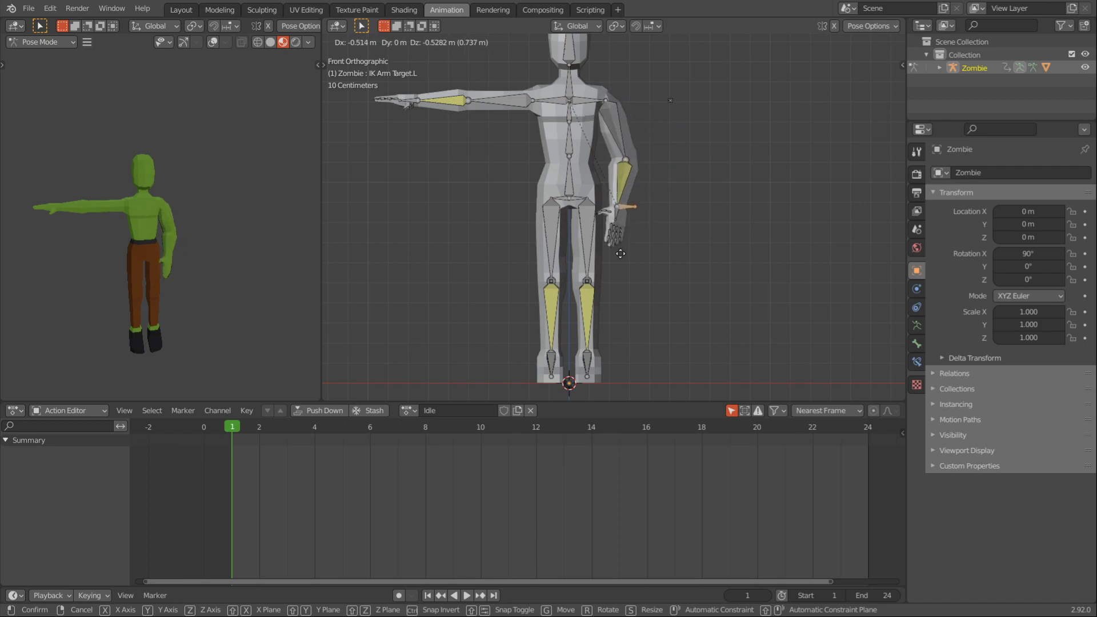
pyautogui.click(618, 259)
pyautogui.moveTo(619, 259); pyautogui.dragTo(654, 275, button='middle')
pyautogui.scroll(-3, 654, 275)
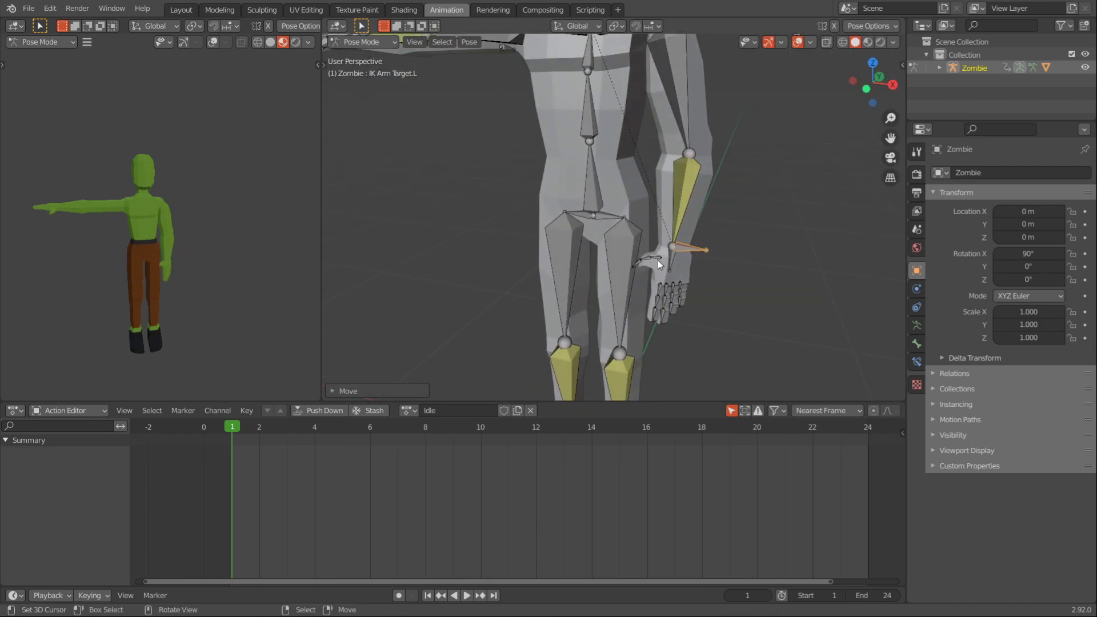
# Move the left arm's IK pole inward along the global X axis to bring the elbow closer to the body.
pyautogui.click(763, 69)
pyautogui.press('g')
pyautogui.press('x')
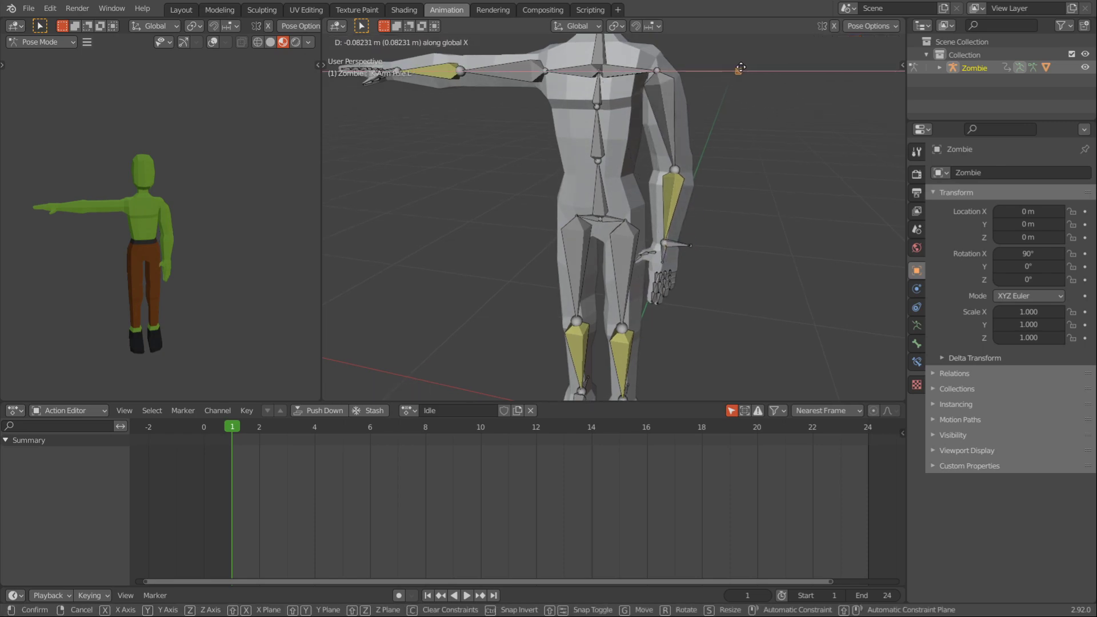
pyautogui.click(623, 119)
pyautogui.moveTo(623, 119); pyautogui.dragTo(626, 152, button='middle')
pyautogui.scroll(-4, 540, 130)
pyautogui.scroll(1, 626, 152)
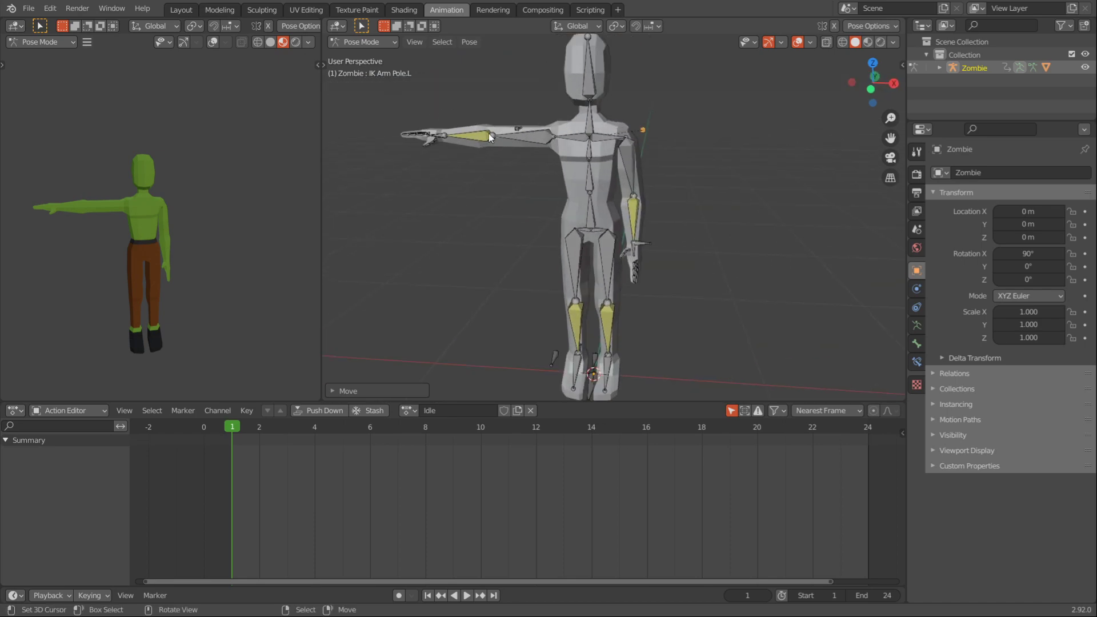
# Select all the left arm's bones and controls, copy their pose and paste it mirrored onto the right arm.
pyautogui.rightClick(643, 147)
pyautogui.press('c')
pyautogui.moveTo(643, 173); pyautogui.dragTo(642, 258)
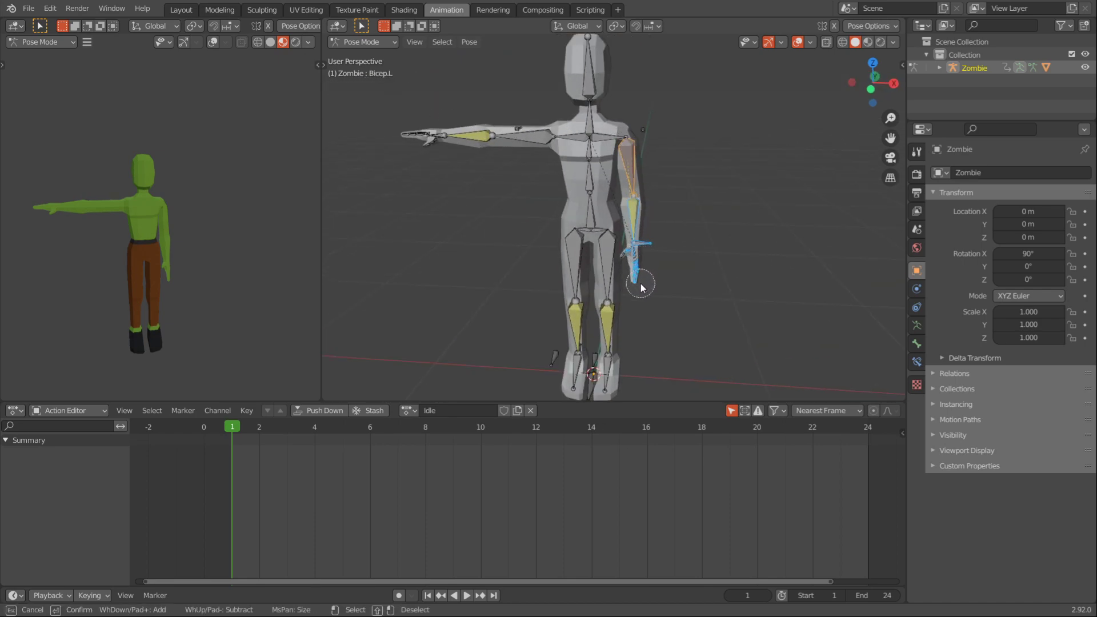
pyautogui.rightClick(660, 135)
pyautogui.moveTo(694, 138); pyautogui.dragTo(677, 164, button='middle')
pyautogui.hotkey('ctrl', 'c')
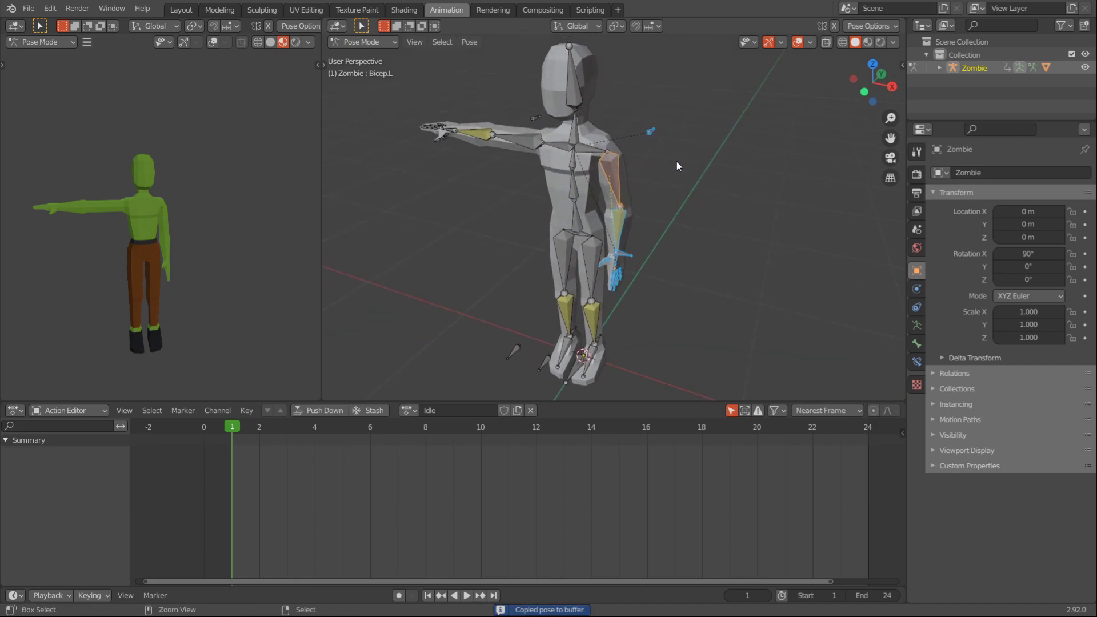
pyautogui.hotkey('ctrl', 'shift', 'v')
# Set the transform orientation to Local and rotate the left hand's four finger base bones inward about local X.
pyautogui.moveTo(574, 172); pyautogui.dragTo(503, 187, button='middle')
pyautogui.keyDown('shift'); pyautogui.moveTo(680, 192); pyautogui.dragTo(589, 237, button='middle'); pyautogui.keyUp('shift')
pyautogui.scroll(4, 681, 204)
pyautogui.click(585, 255)
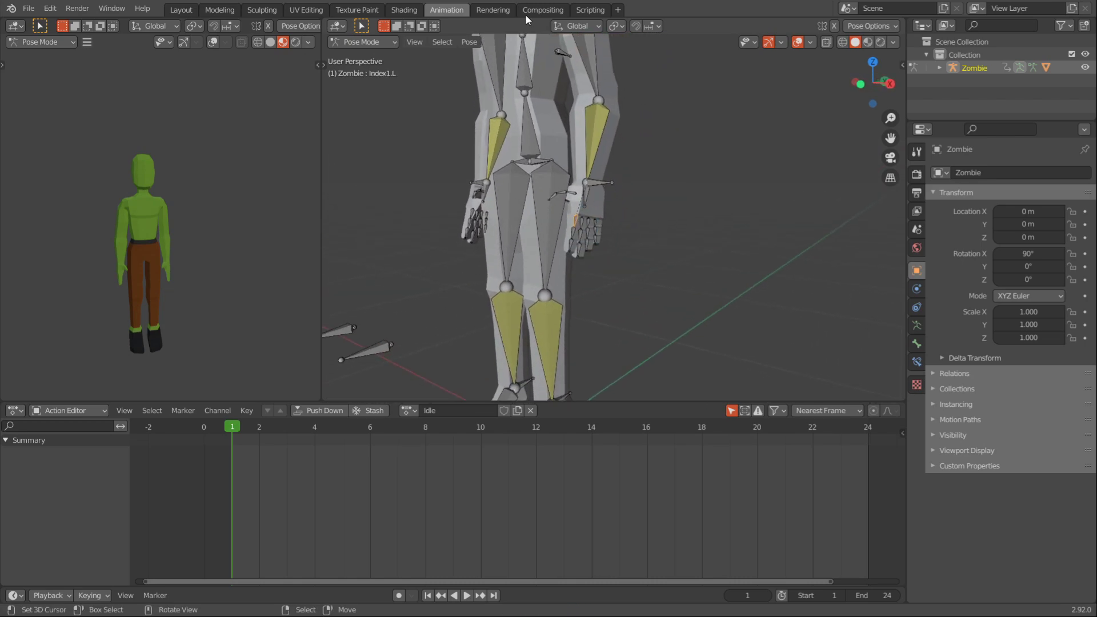
pyautogui.click(578, 25)
pyautogui.click(577, 78)
pyautogui.scroll(3, 619, 211)
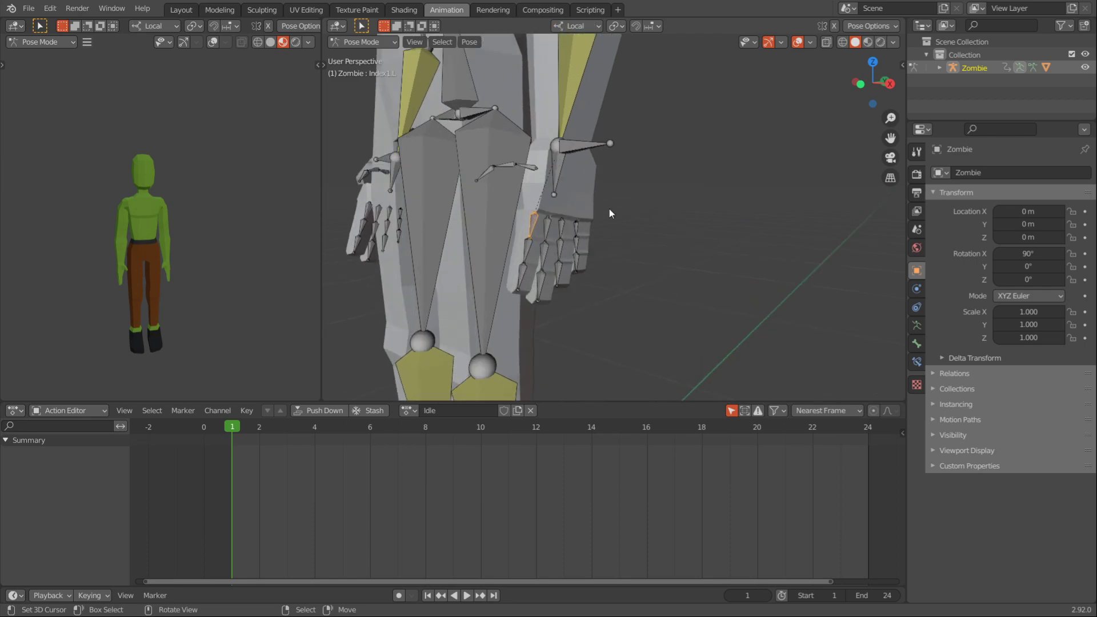
pyautogui.keyDown('shift'); pyautogui.click(578, 228); pyautogui.keyUp('shift')
pyautogui.press('r')
pyautogui.press('x')
pyautogui.press('x')
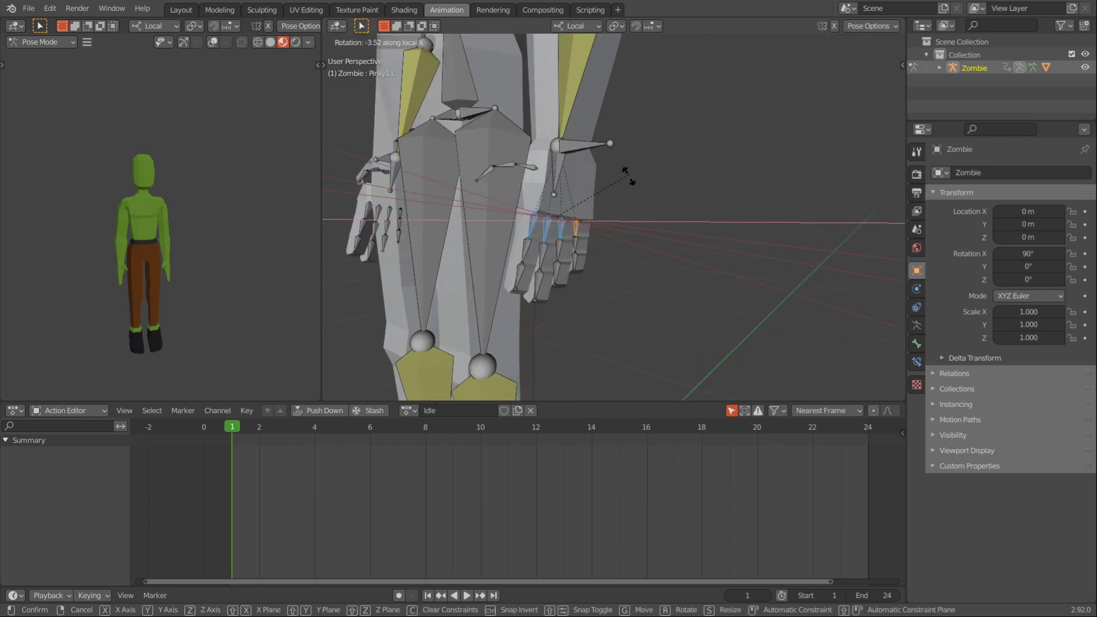
pyautogui.click(624, 189)
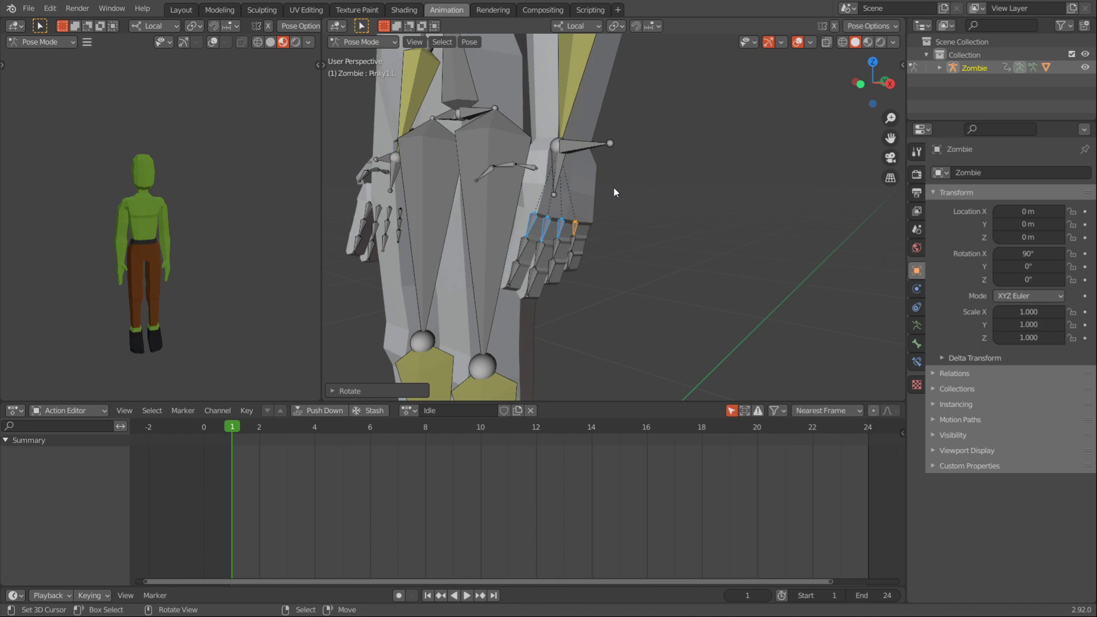
# Curl the middle bones of the left hand's fingers inward about their local X axis.
pyautogui.moveTo(622, 189); pyautogui.dragTo(635, 191, button='middle')
pyautogui.click(537, 253)
pyautogui.keyDown('shift'); pyautogui.click(552, 253); pyautogui.keyUp('shift')
pyautogui.moveTo(592, 243); pyautogui.dragTo(620, 238, button='middle')
pyautogui.press('r')
pyautogui.press('x')
pyautogui.click(633, 255)
# Curl the tip bones of the left hand's four fingers inward about their local X axis.
pyautogui.rightClick(569, 262)
pyautogui.moveTo(568, 262); pyautogui.dragTo(638, 236, button='middle')
pyautogui.keyDown('shift'); pyautogui.click(568, 212); pyautogui.keyUp('shift')
pyautogui.press('r')
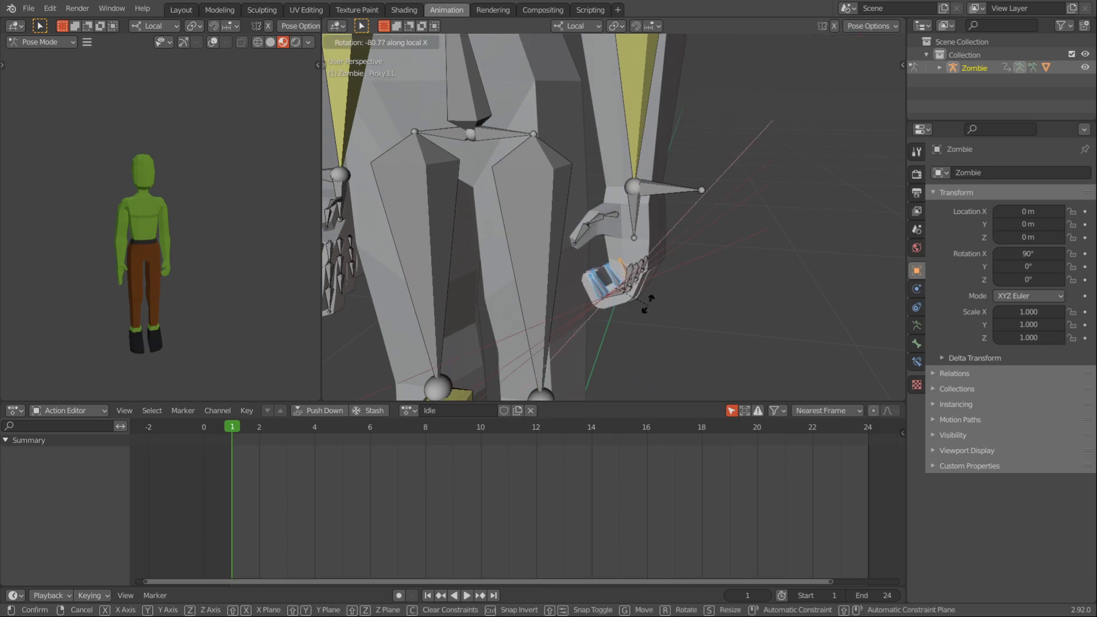
pyautogui.click(652, 294)
# Rotate the left thumb's base bone about its local X axis.
pyautogui.click(616, 217)
pyautogui.moveTo(616, 217); pyautogui.dragTo(694, 216, button='middle')
pyautogui.press('r')
pyautogui.press('y')
pyautogui.press('y')
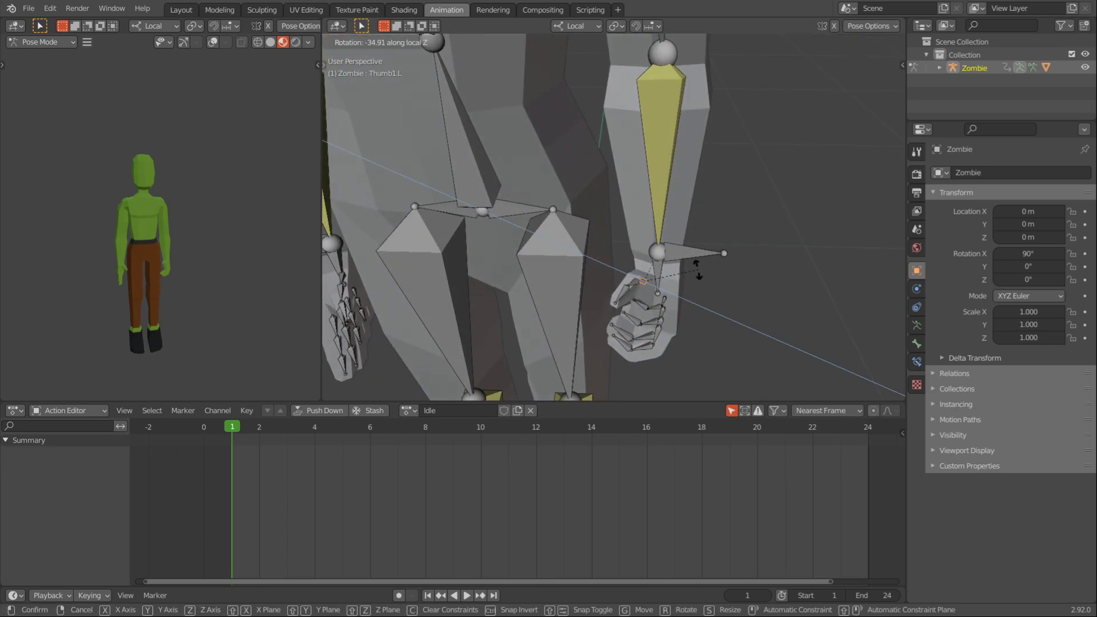
pyautogui.press('x')
pyautogui.press('x')
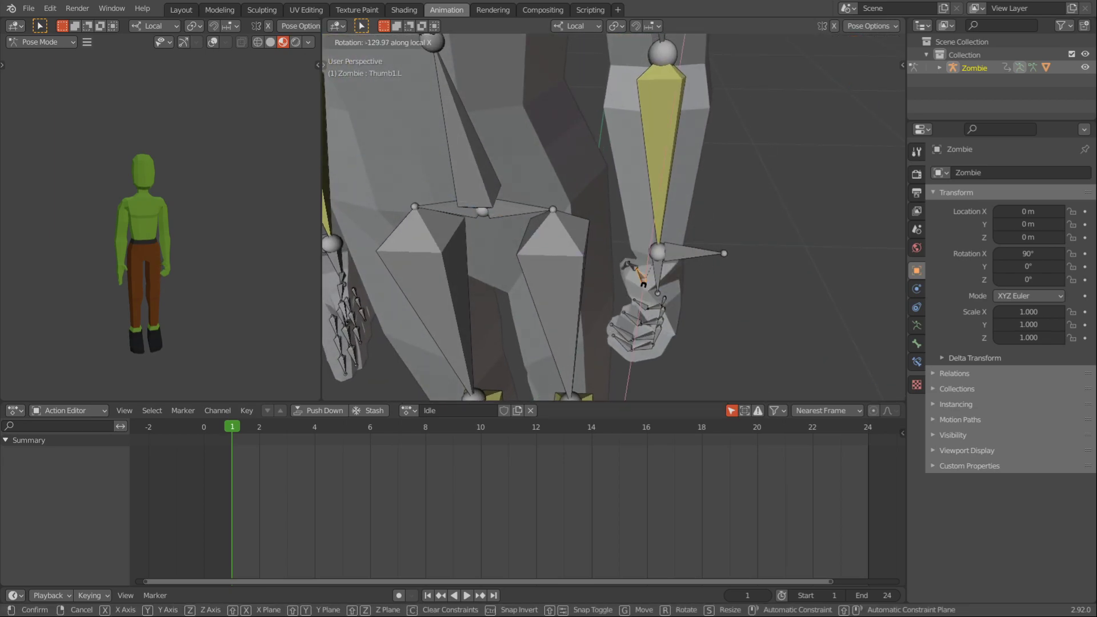
pyautogui.click(657, 283)
# Rotate the left thumb's outer bones to bend the thumb inward.
pyautogui.click(617, 293)
pyautogui.moveTo(617, 293); pyautogui.dragTo(635, 232, button='middle')
pyautogui.press('r')
pyautogui.press('x')
pyautogui.rightClick(688, 165)
pyautogui.press('r')
pyautogui.click(636, 134)
# Rotate the left middle finger's second and tip bones so the finger curls differently from its neighbours.
pyautogui.moveTo(637, 136); pyautogui.dragTo(686, 245, button='middle')
pyautogui.rightClick(630, 269)
pyautogui.press('r')
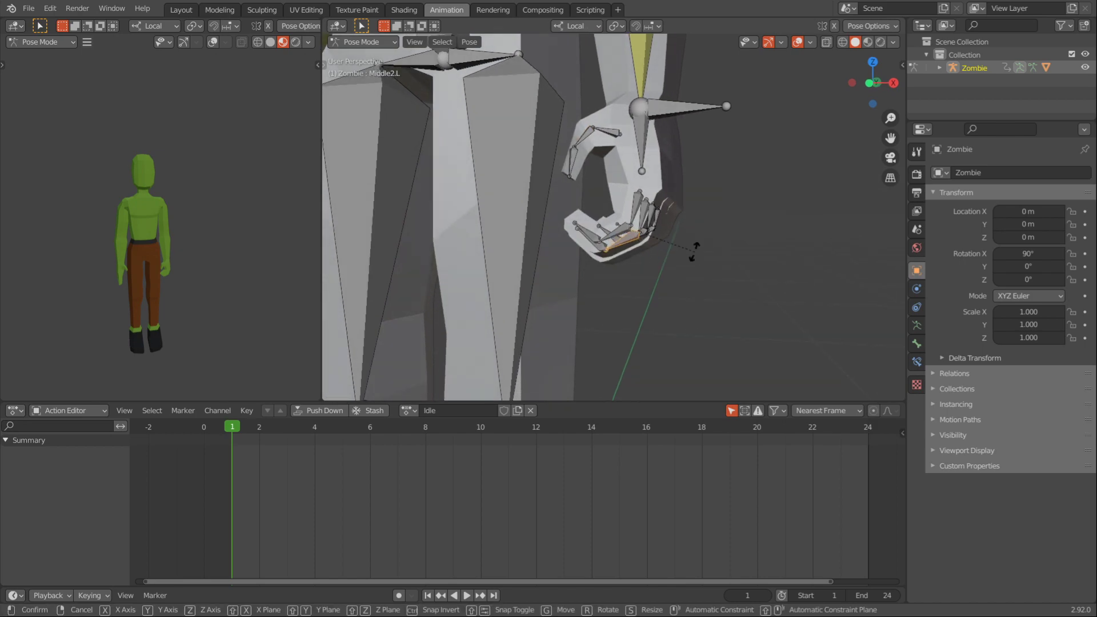
pyautogui.press('z')
pyautogui.click(660, 170)
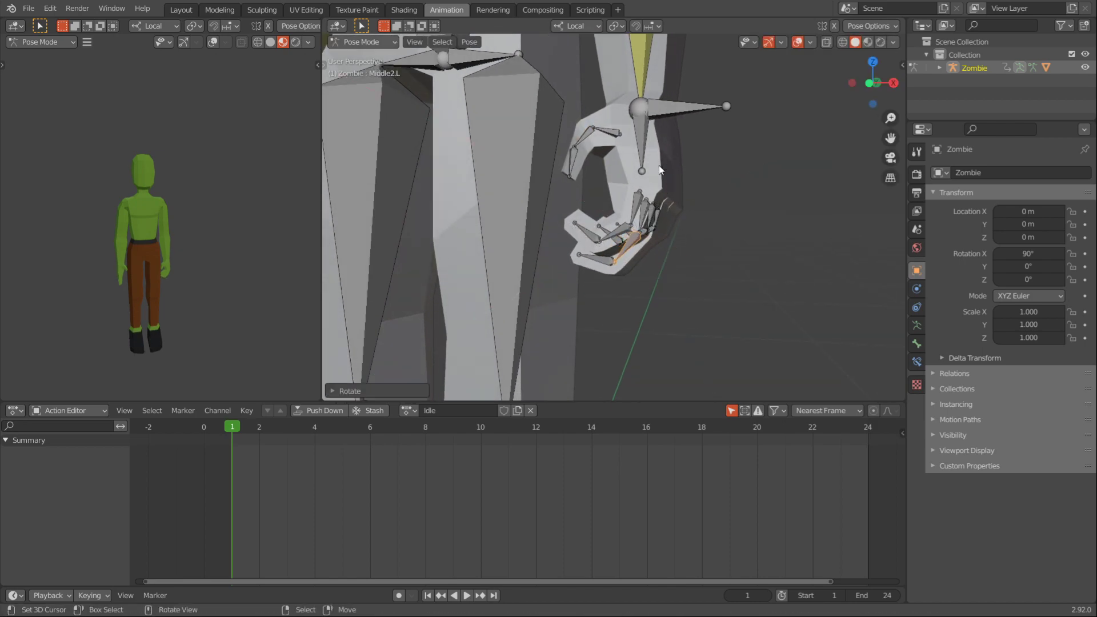
pyautogui.rightClick(593, 266)
pyautogui.press('r')
pyautogui.press('z')
pyautogui.click(613, 279)
# Rotate the left pinky's second bone about its local X axis.
pyautogui.moveTo(612, 279); pyautogui.dragTo(585, 235, button='middle')
pyautogui.scroll(-1, 642, 243)
pyautogui.click(568, 224)
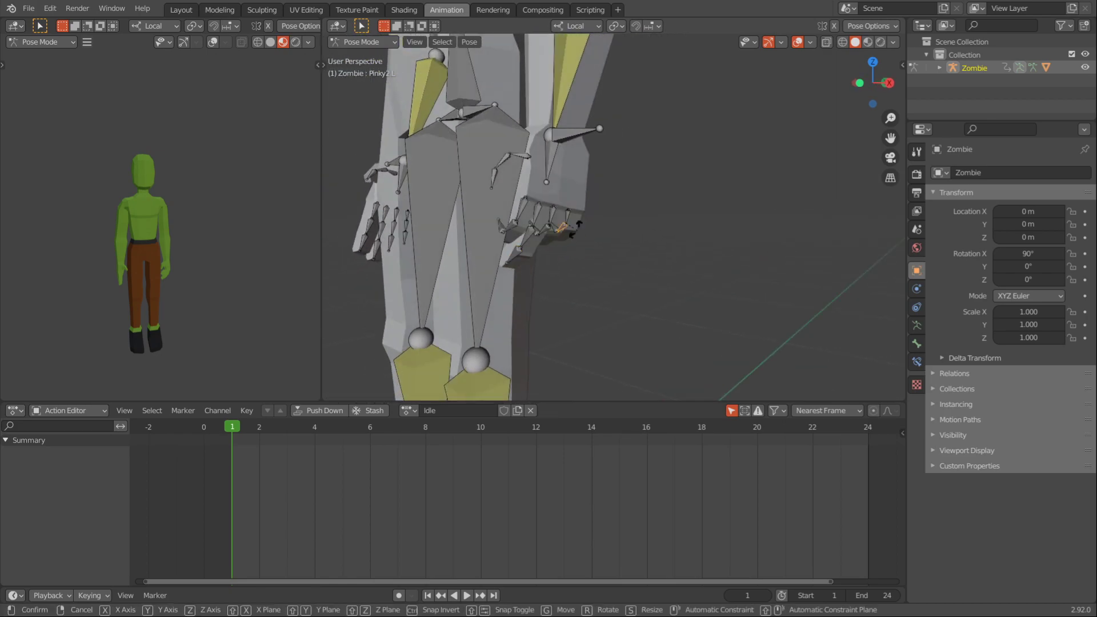
pyautogui.press('r')
pyautogui.press('x')
pyautogui.click(582, 208)
# Adjust the left pinky's tip bone with several rotations about its local X axis.
pyautogui.click(568, 245)
pyautogui.press('r')
pyautogui.press('x')
pyautogui.click(596, 220)
pyautogui.moveTo(595, 220); pyautogui.dragTo(647, 223, button='middle')
pyautogui.press('r')
pyautogui.press('x')
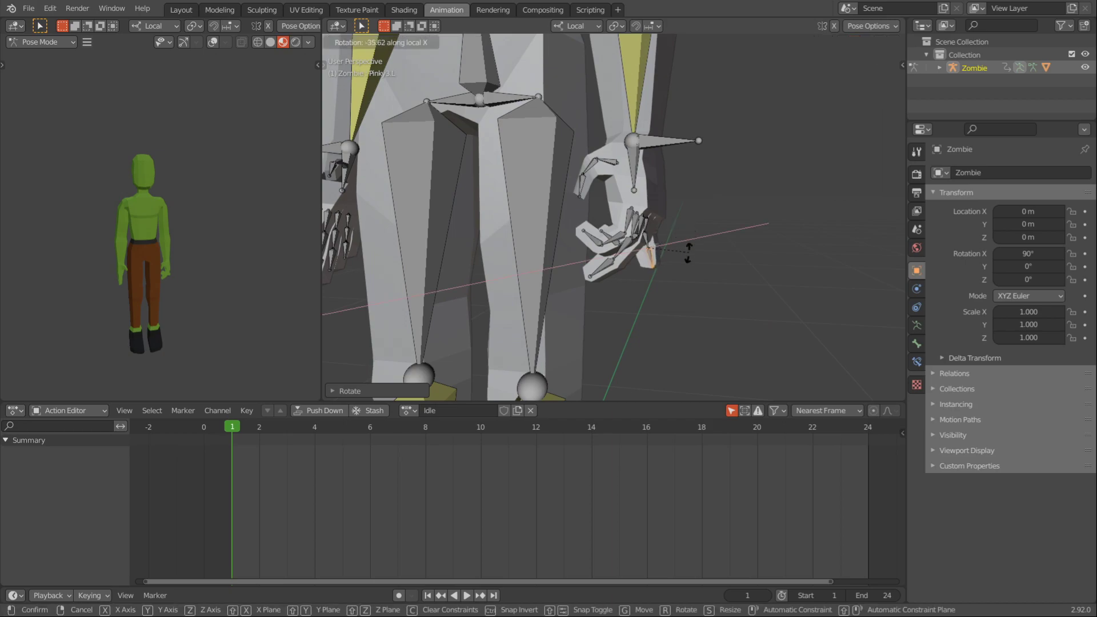
pyautogui.click(664, 246)
pyautogui.press('r')
pyautogui.press('x')
pyautogui.click(649, 246)
# Rotate one more left-hand bone about its local X axis to refine the relaxed finger pose.
pyautogui.moveTo(537, 230); pyautogui.dragTo(560, 218, button='middle')
pyautogui.scroll(-2, 557, 234)
pyautogui.click(699, 227)
pyautogui.press('r')
pyautogui.press('x')
pyautogui.click(751, 207)
# Select the left hand's bones, copy their pose and paste it mirrored onto the right hand.
pyautogui.press('c')
pyautogui.moveTo(691, 222); pyautogui.dragTo(676, 184)
pyautogui.rightClick(697, 189)
pyautogui.moveTo(697, 189); pyautogui.dragTo(595, 218, button='middle')
pyautogui.hotkey('ctrl', 'c')
pyautogui.hotkey('ctrl', 'shift', 'v')
# Rotate the right pinky's tip bone to curl it inward.
pyautogui.scroll(3, 593, 215)
pyautogui.click(594, 222)
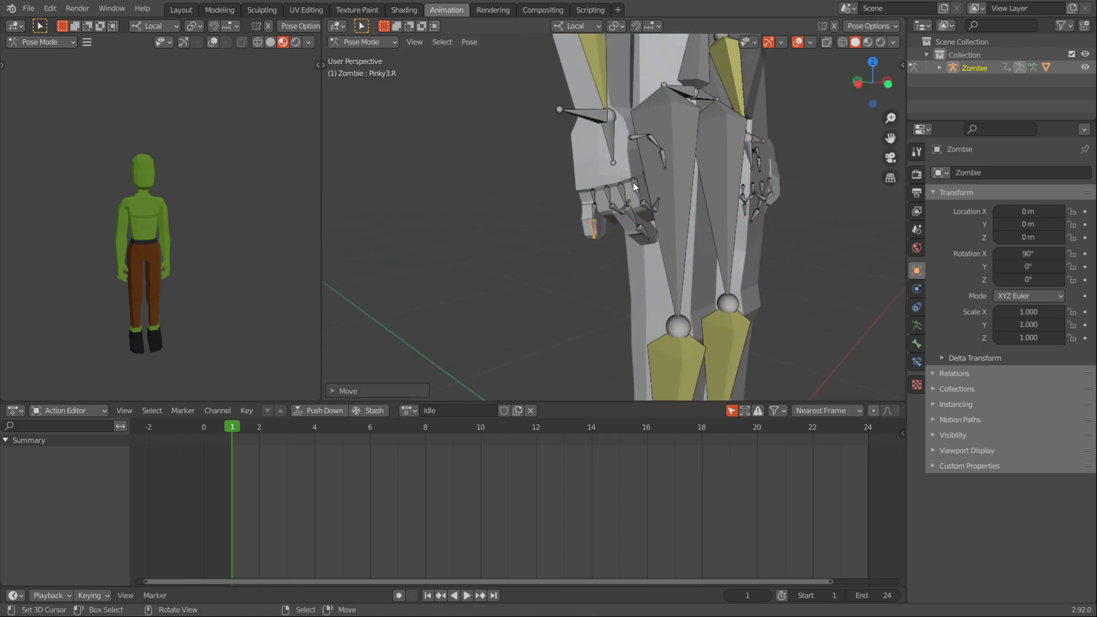
pyautogui.press('r')
pyautogui.click(633, 215)
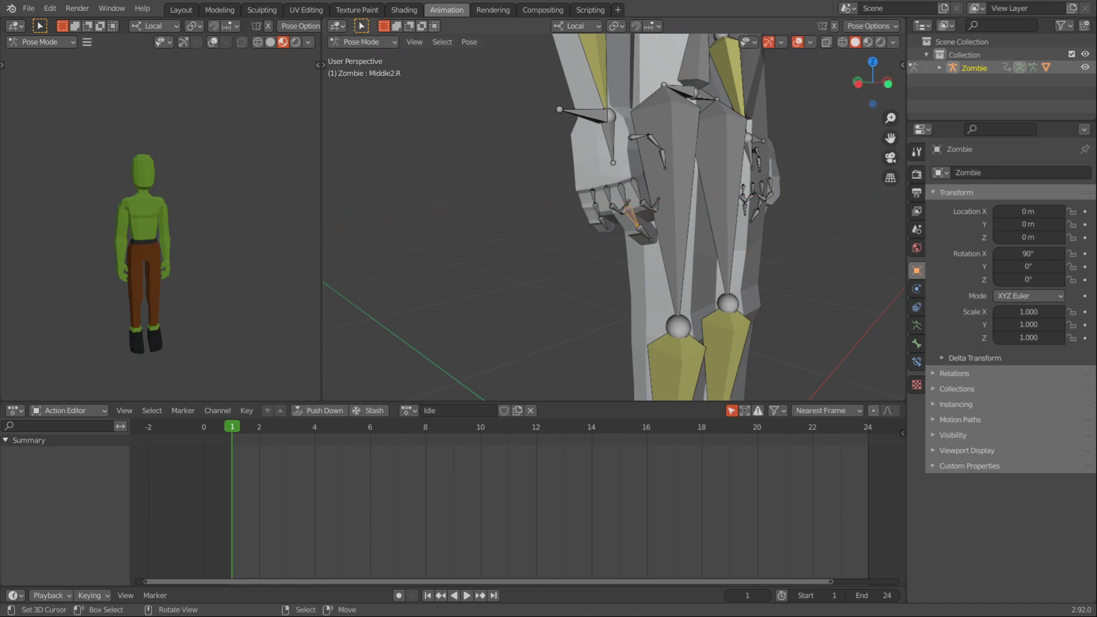
# Rotate the right hand's middle and ring finger bones so its pose differs from the left hand's.
pyautogui.click(658, 216)
pyautogui.click(656, 225)
pyautogui.press('r')
pyautogui.click(628, 223)
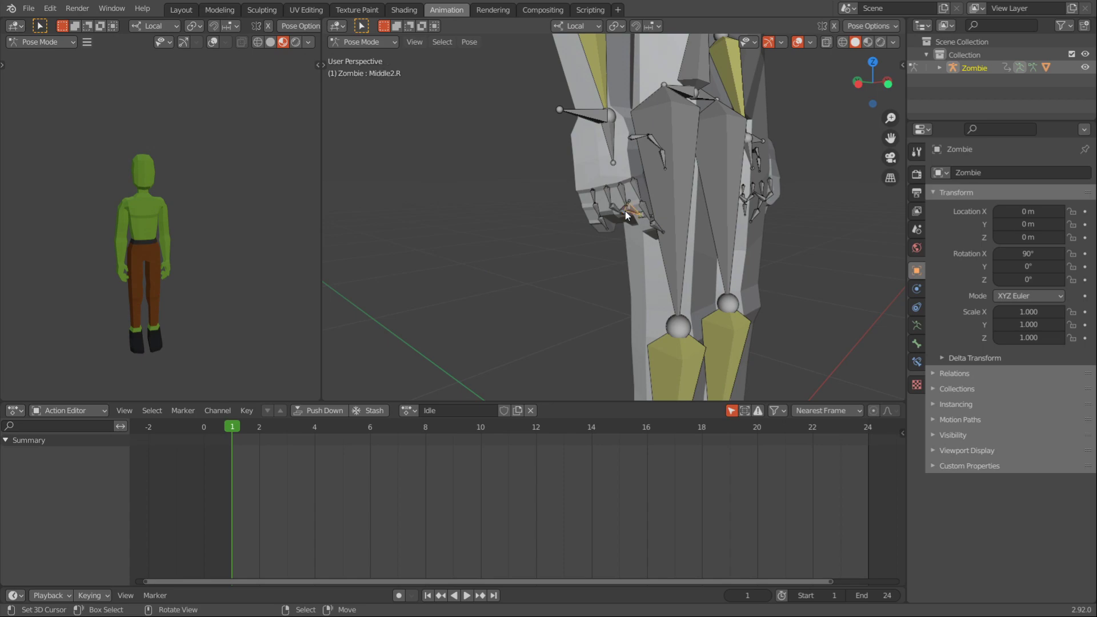
pyautogui.press('r')
pyautogui.click(643, 221)
# Lower the body by moving the lowest spine bone about 0.06 m down along its local Y axis, bending the knees.
pyautogui.moveTo(645, 222); pyautogui.dragTo(597, 231, button='middle')
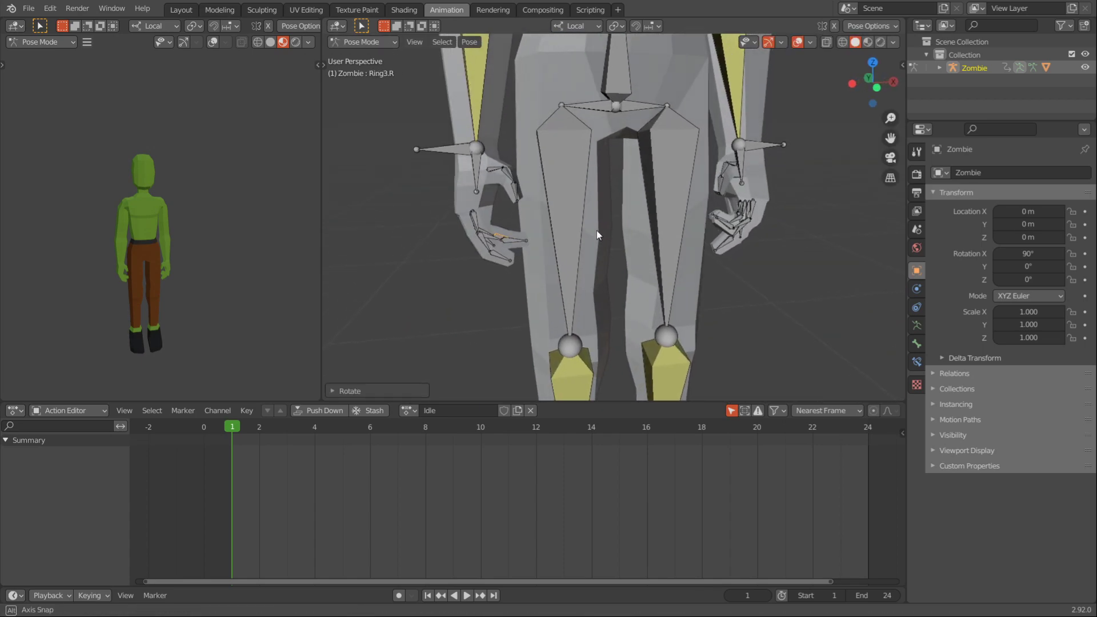
pyautogui.scroll(-1, 596, 231)
pyautogui.scroll(-1, 715, 201)
pyautogui.moveTo(688, 198); pyautogui.dragTo(615, 158, button='middle')
pyautogui.scroll(-1, 632, 186)
pyautogui.scroll(-2, 621, 151)
pyautogui.press('g')
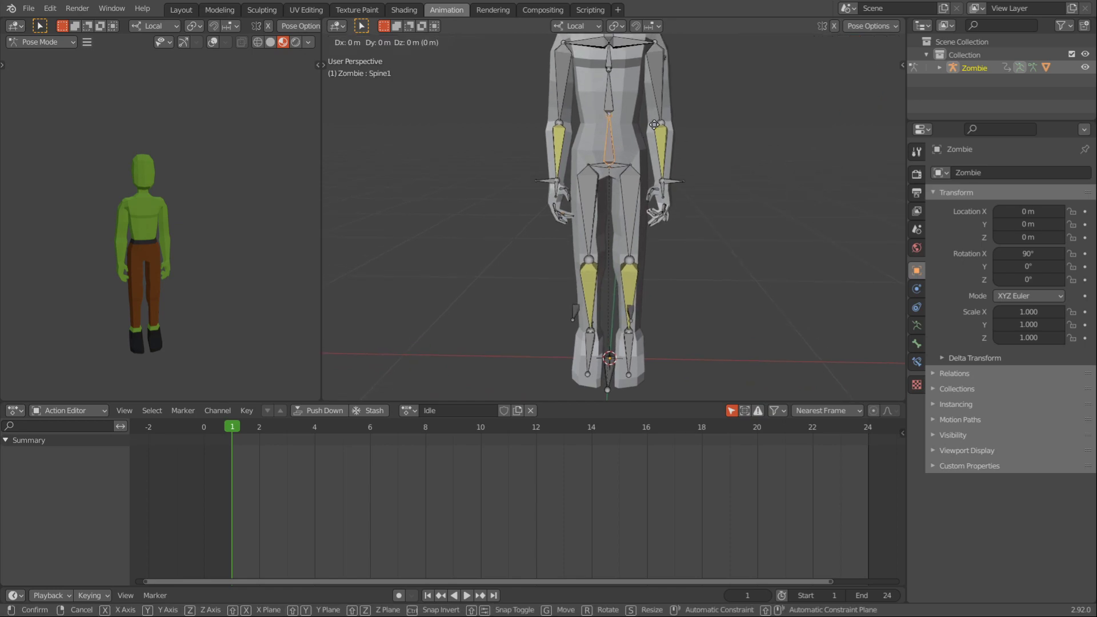
pyautogui.press('y')
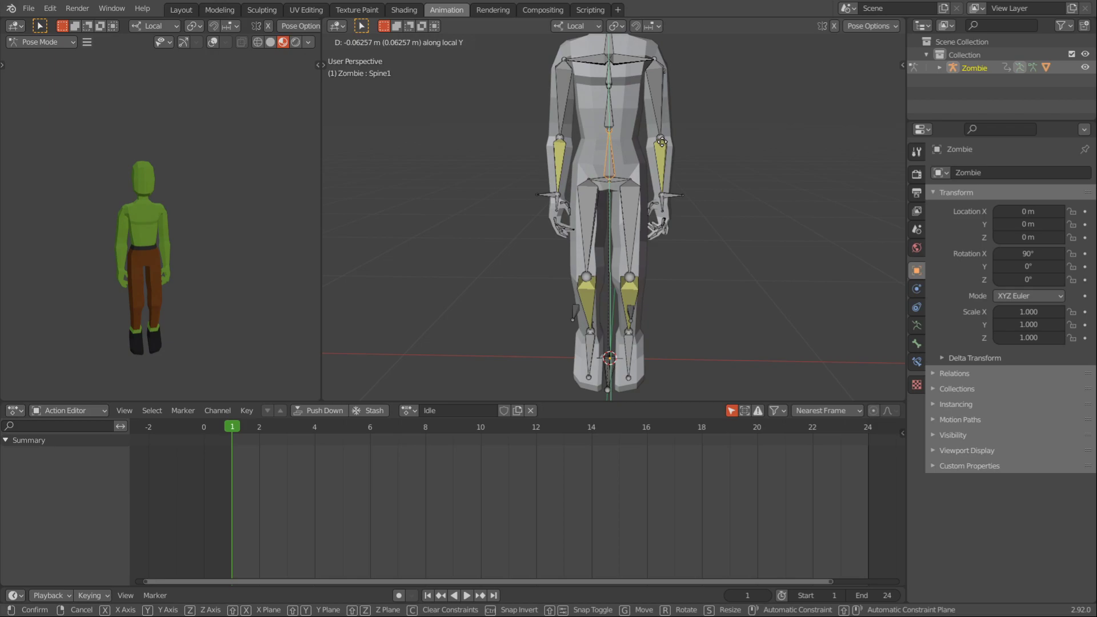
pyautogui.click(664, 138)
# Rotate the upper spine bone Spine3 to hunch the torso forward.
pyautogui.moveTo(664, 132); pyautogui.dragTo(672, 191, button='middle')
pyautogui.press('r')
pyautogui.click(588, 122)
# Turn on the Screencast Keys display in the 3D viewport.
pyautogui.press('n')
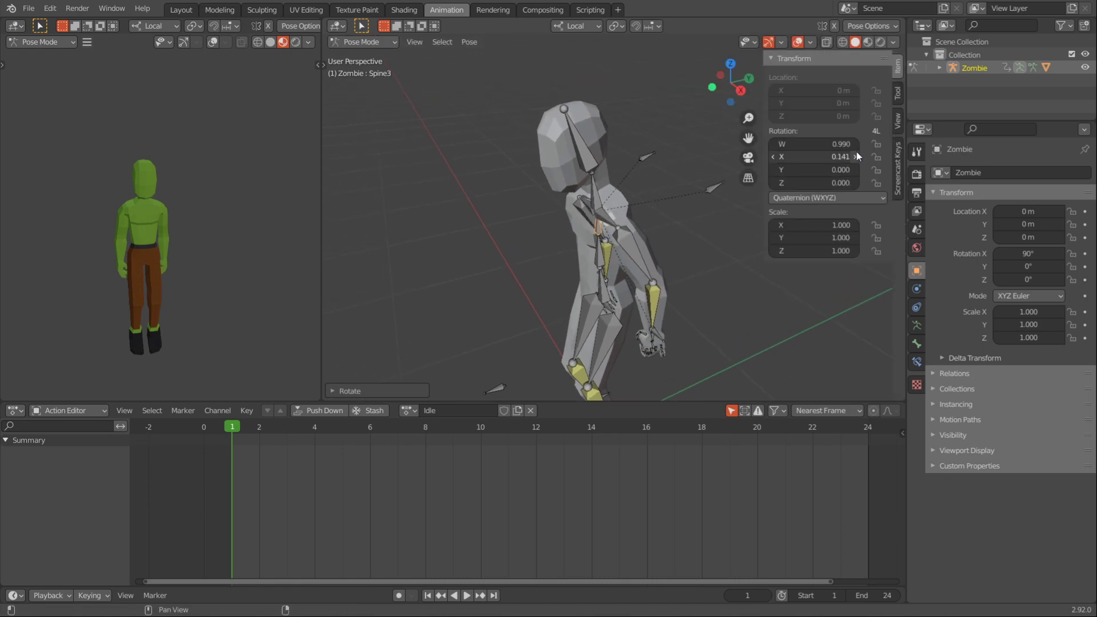
pyautogui.press('n')
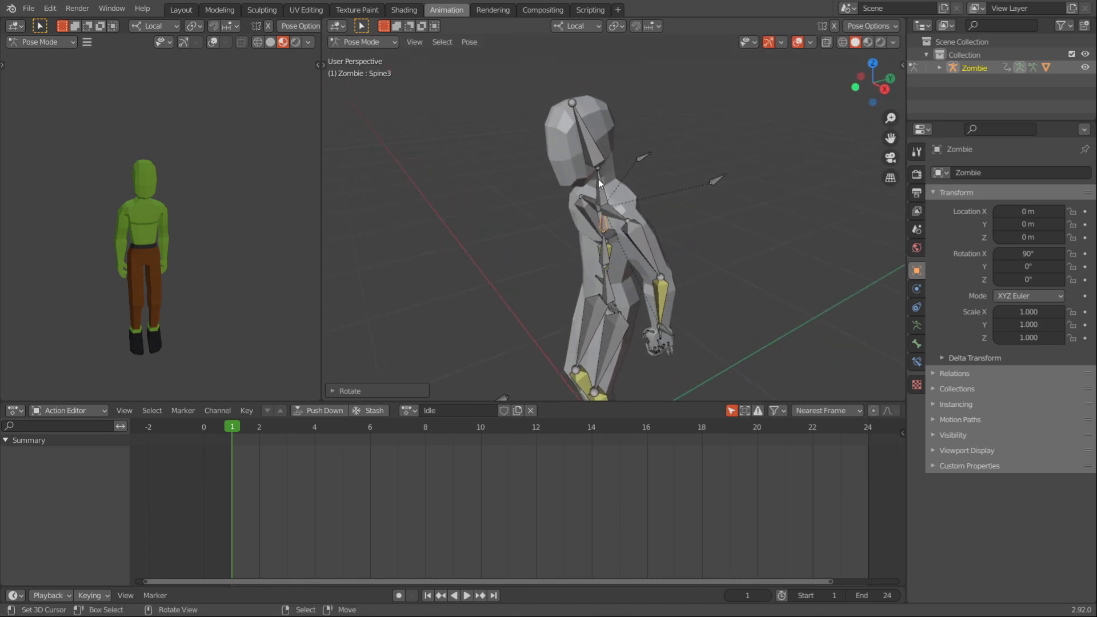
pyautogui.press('n')
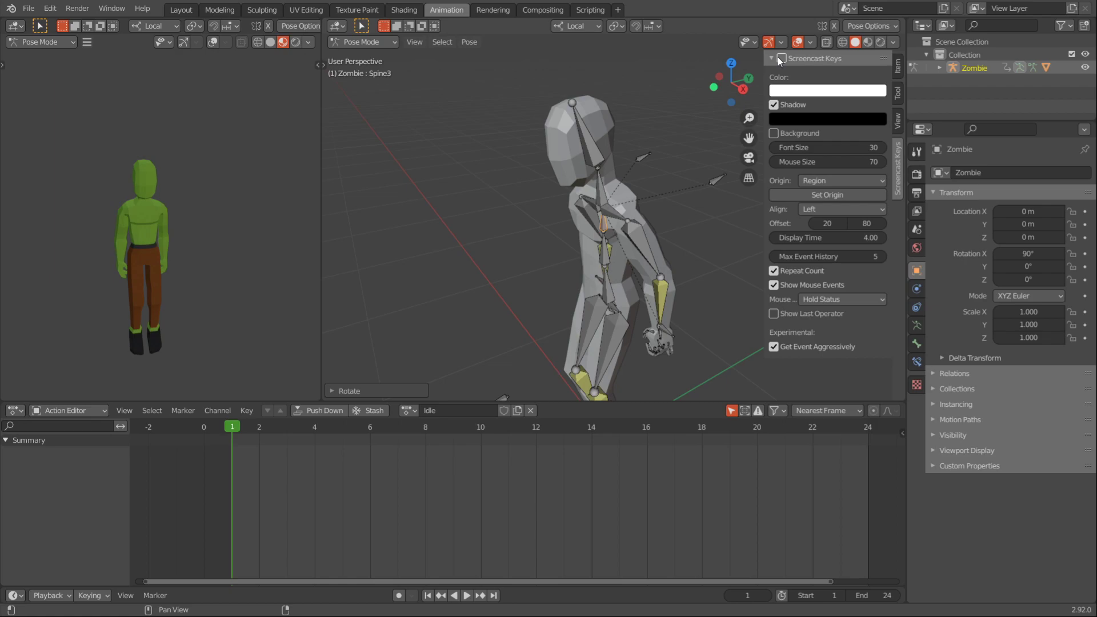
pyautogui.press('n')
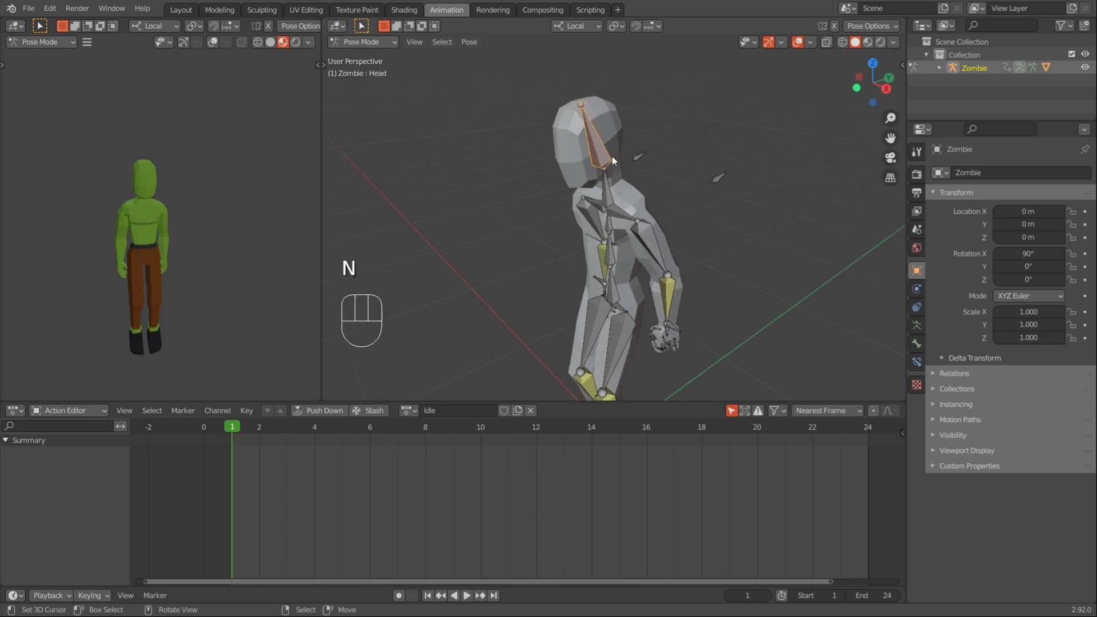
# Rotate the head bone about its local X axis to adjust the head's tilt.
pyautogui.press('r')
pyautogui.press('x')
pyautogui.click(595, 126)
pyautogui.moveTo(595, 125); pyautogui.dragTo(625, 219, button='middle')
pyautogui.rightClick(673, 278)
pyautogui.press('g')
pyautogui.press('y')
pyautogui.rightClick(640, 220)
pyautogui.press('g')
pyautogui.press('x')
pyautogui.rightClick(643, 219)
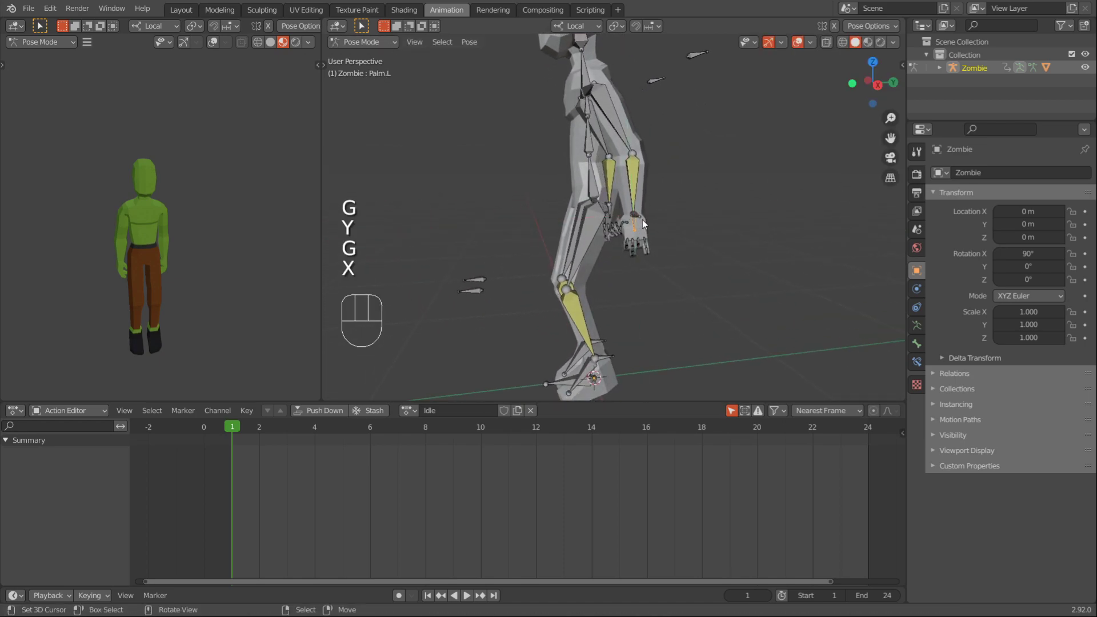
# Select the left arm's IK target and try moving it along its local X and Y axes.
pyautogui.rightClick(637, 216)
pyautogui.press('g')
pyautogui.press('x')
pyautogui.rightClick(621, 229)
pyautogui.press('g')
pyautogui.press('y')
pyautogui.rightClick(622, 221)
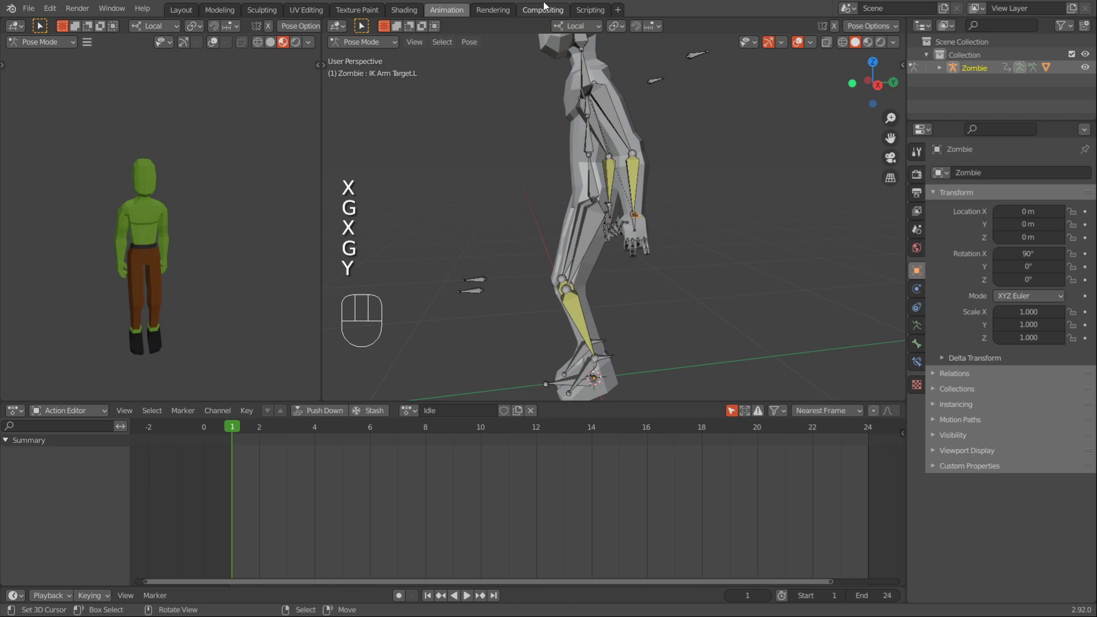
# Set the transform orientation to Global and move the left arm's IK target along the global Y axis.
pyautogui.click(575, 26)
pyautogui.click(567, 61)
pyautogui.press('g')
pyautogui.press('x')
pyautogui.rightClick(746, 115)
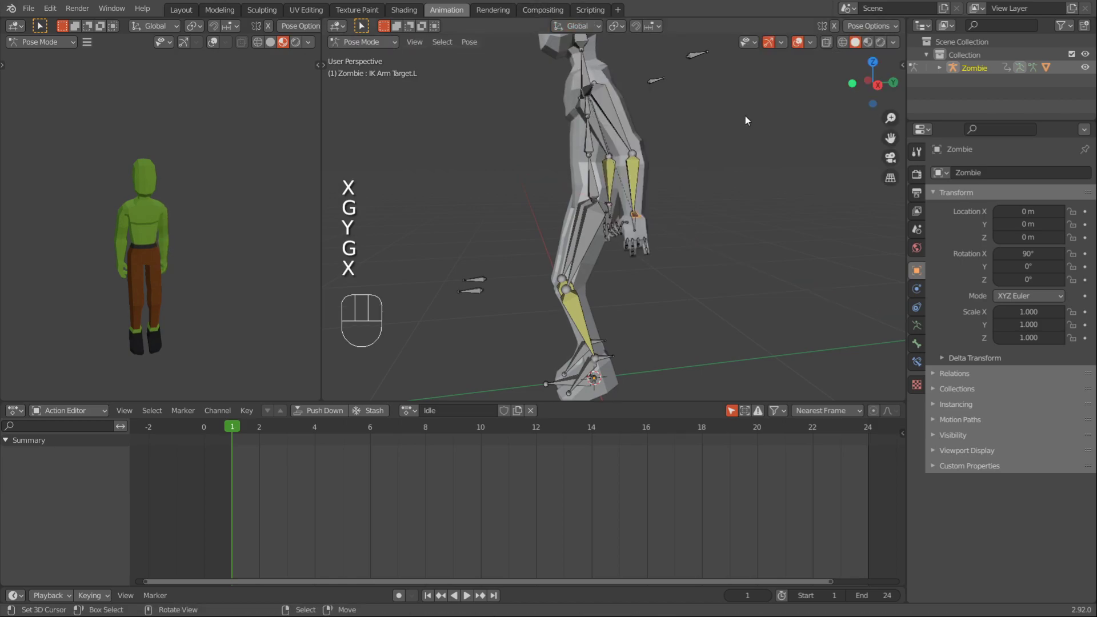
pyautogui.press('g')
pyautogui.press('y')
pyautogui.click(719, 119)
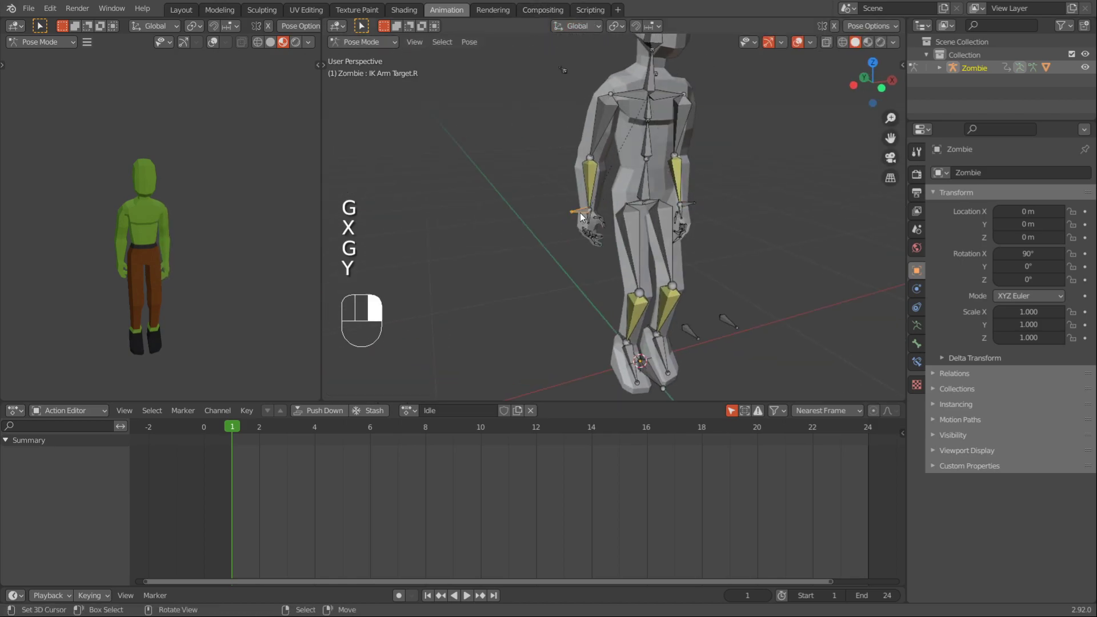